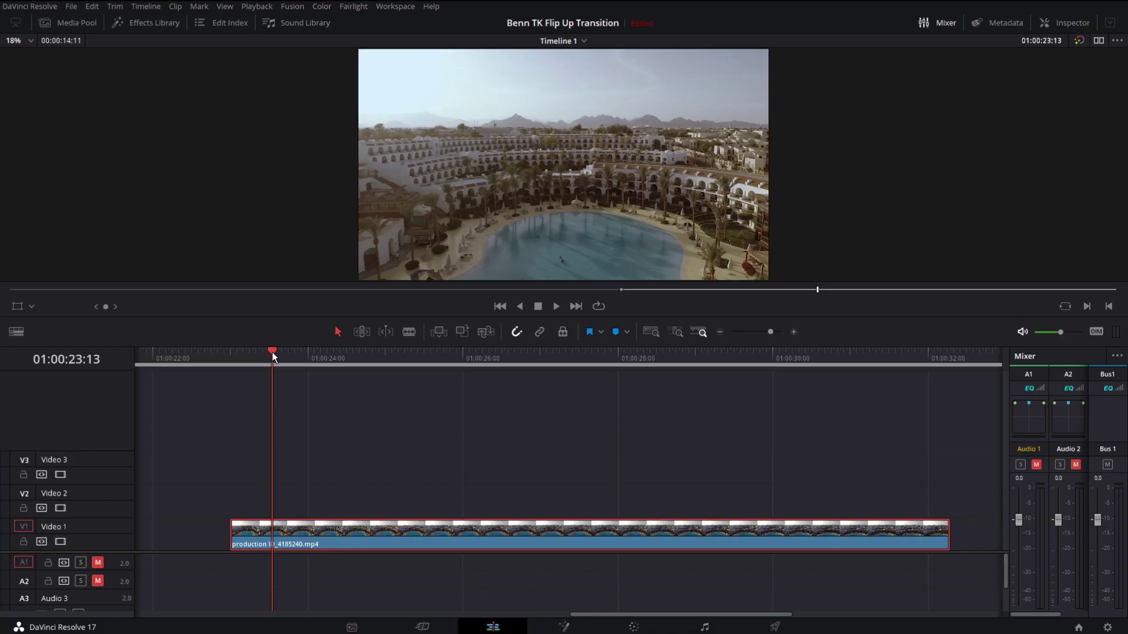
# Step: Scrub through the pool clip to pick the frame to freeze
pyautogui.moveTo(273, 351); pyautogui.dragTo(231, 379)
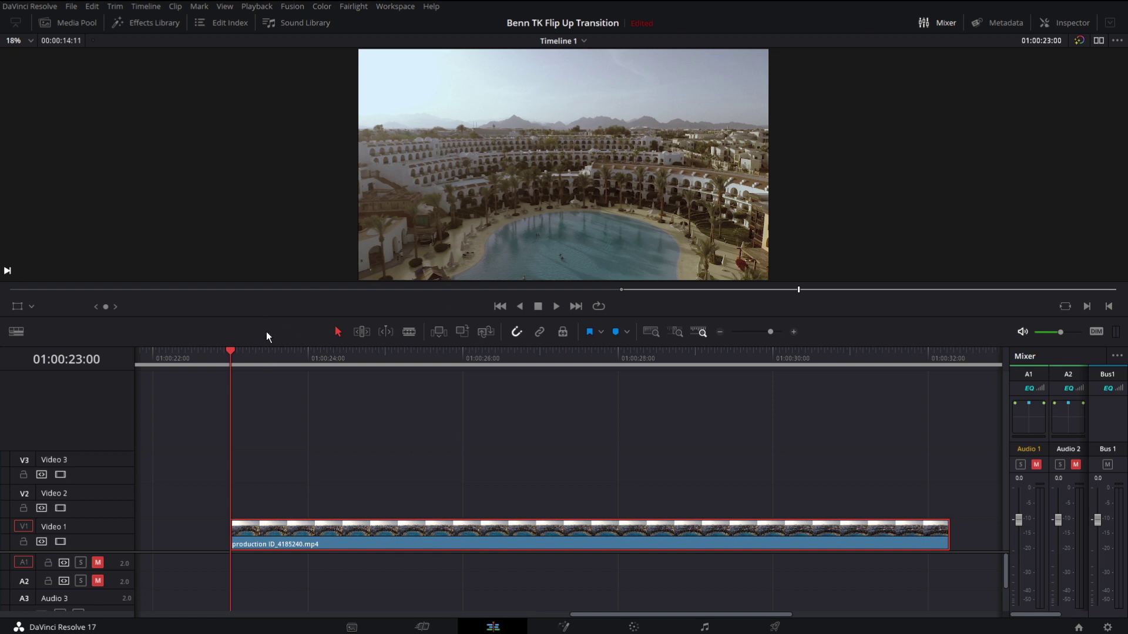
pyautogui.moveTo(231, 352); pyautogui.dragTo(256, 363)
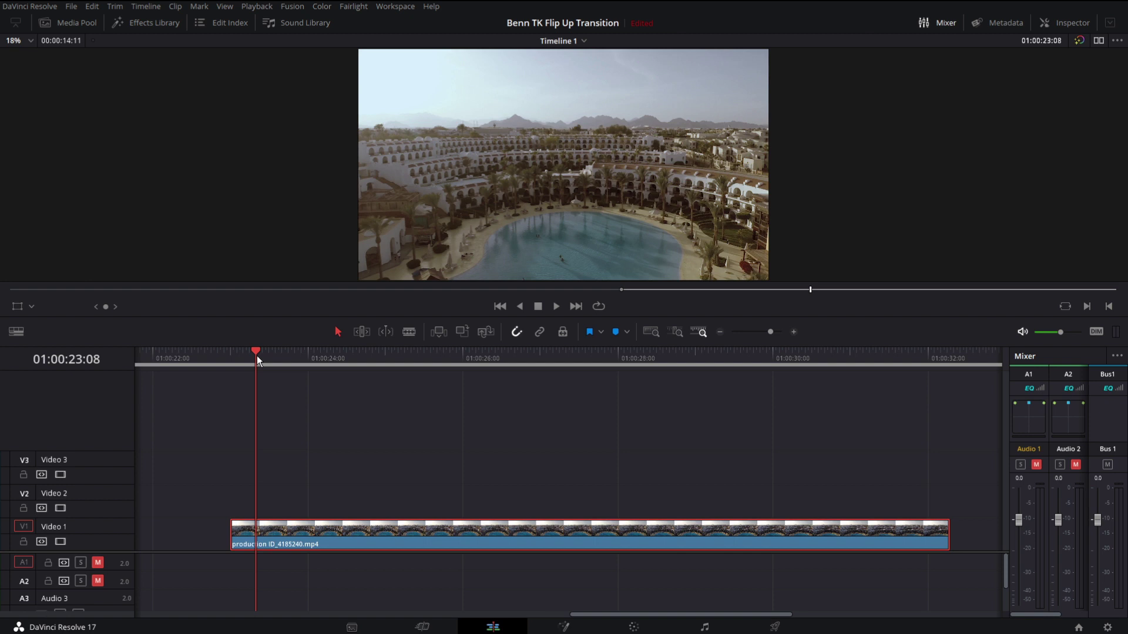
pyautogui.moveTo(256, 355); pyautogui.dragTo(242, 355)
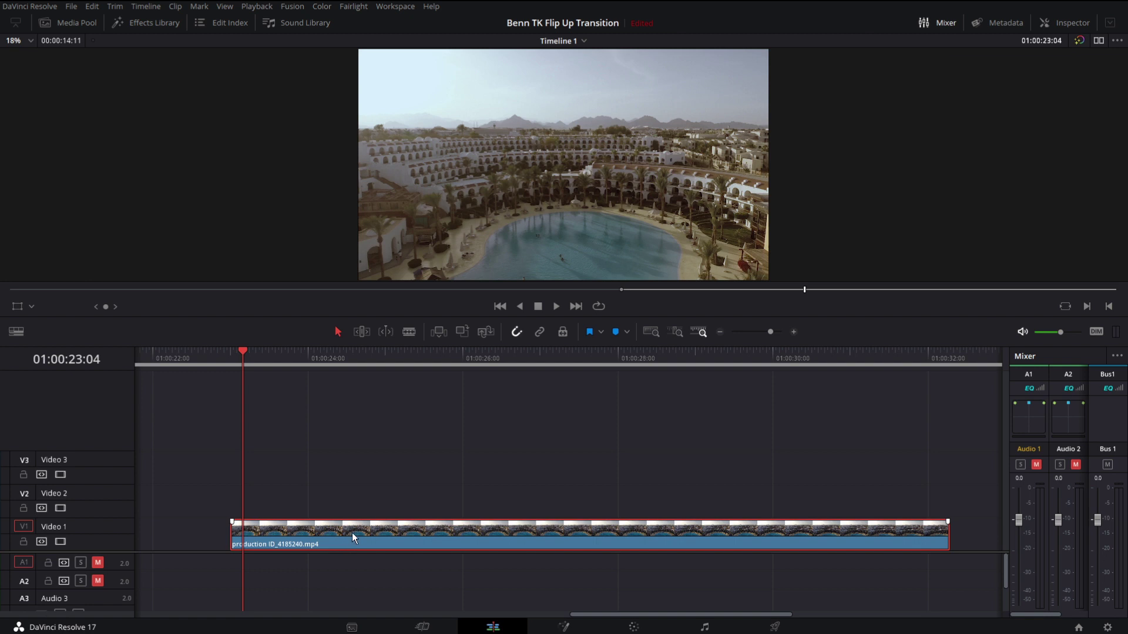
# Step: Duplicate the pool clip onto Video 2 and apply Freeze Frame to the copy
pyautogui.moveTo(351, 532); pyautogui.dragTo(354, 500)
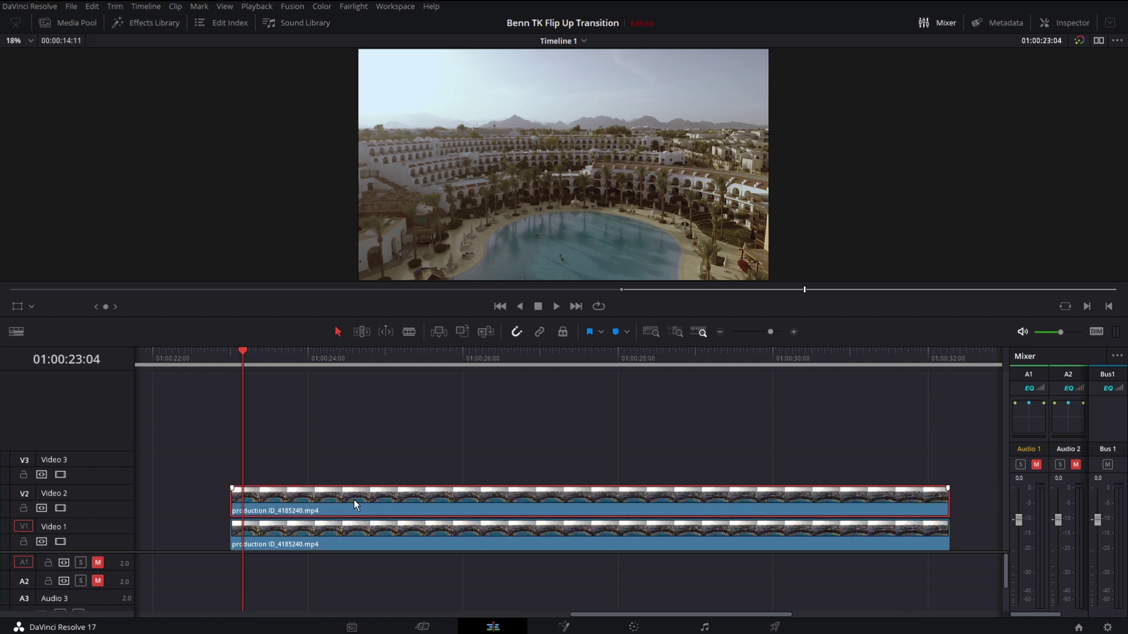
pyautogui.press('Up')
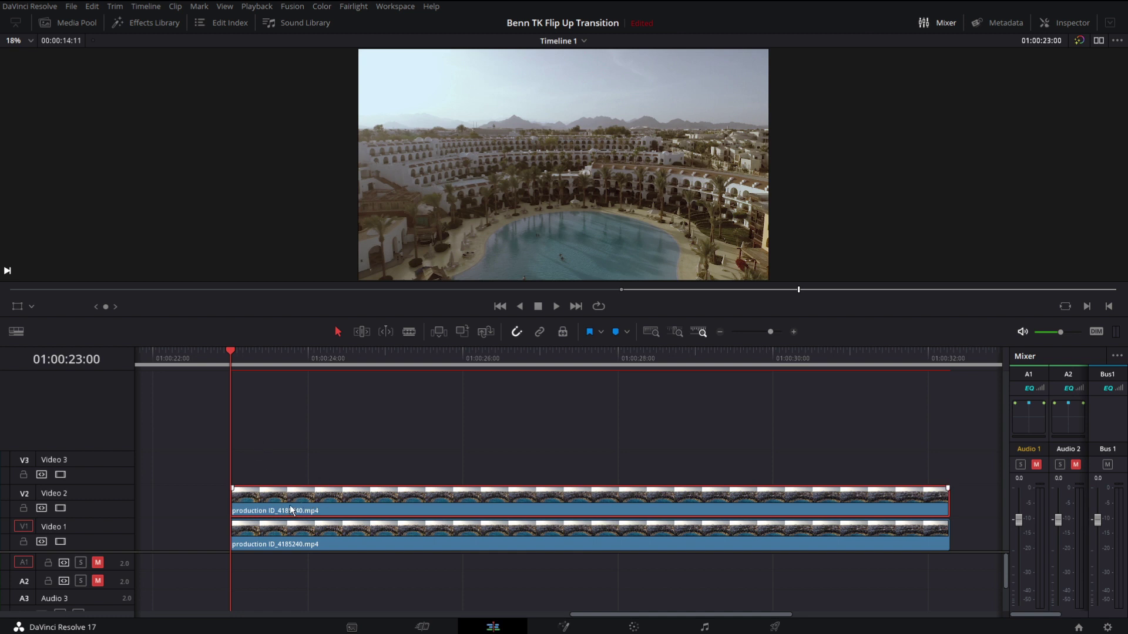
pyautogui.click(176, 6)
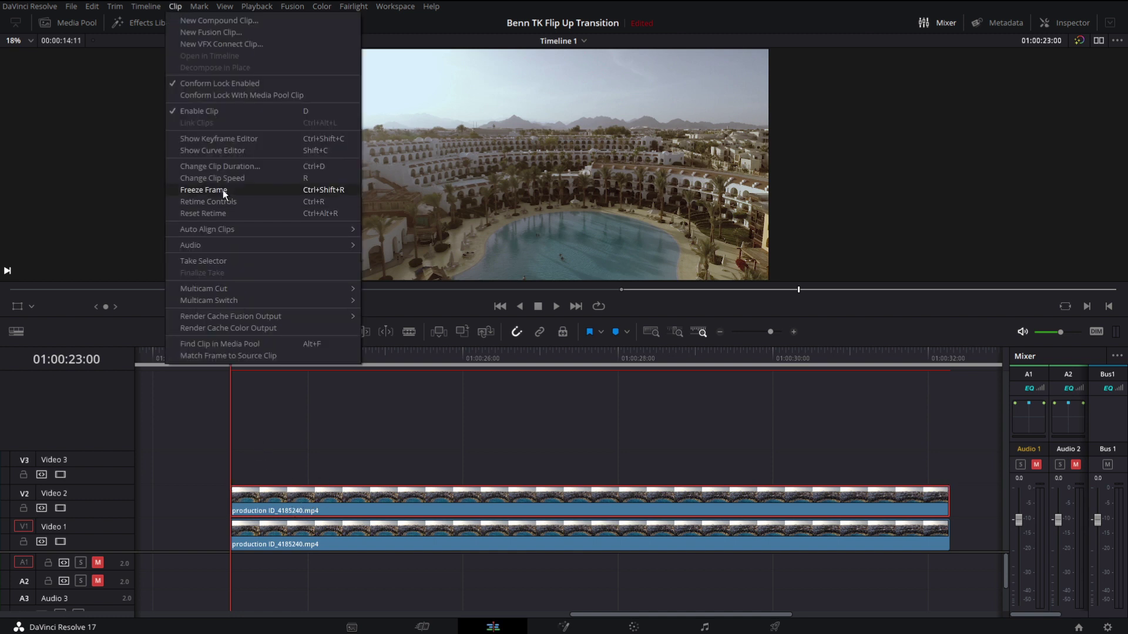
pyautogui.click(224, 189)
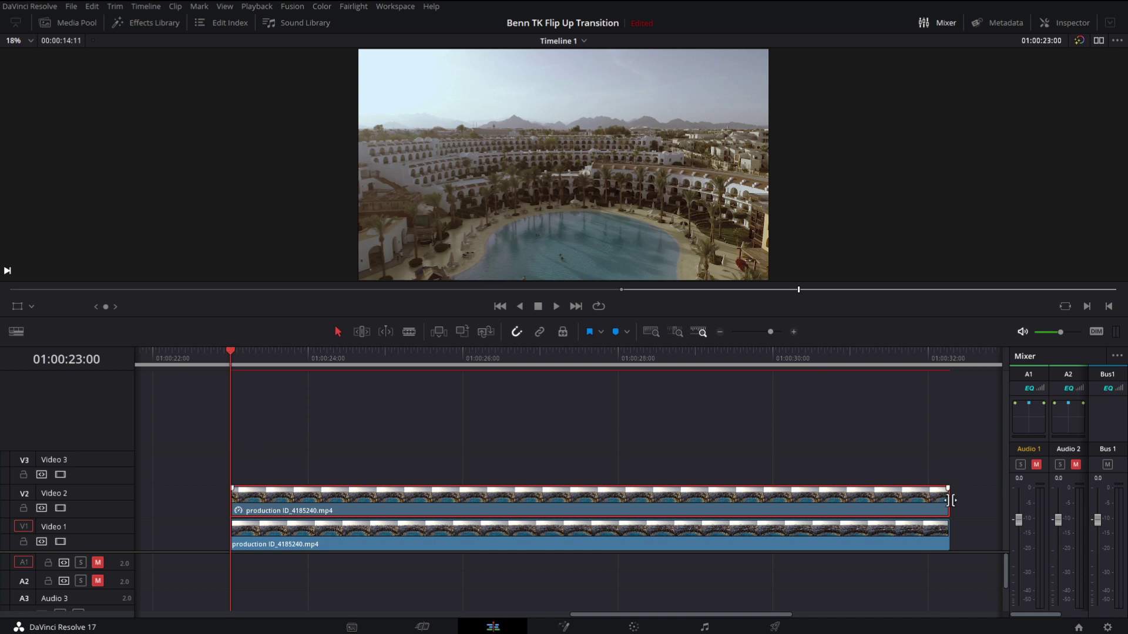
# Step: Trim the freeze-frame to one second and slide the Video 1 clip after it
pyautogui.moveTo(948, 498); pyautogui.dragTo(307, 500)
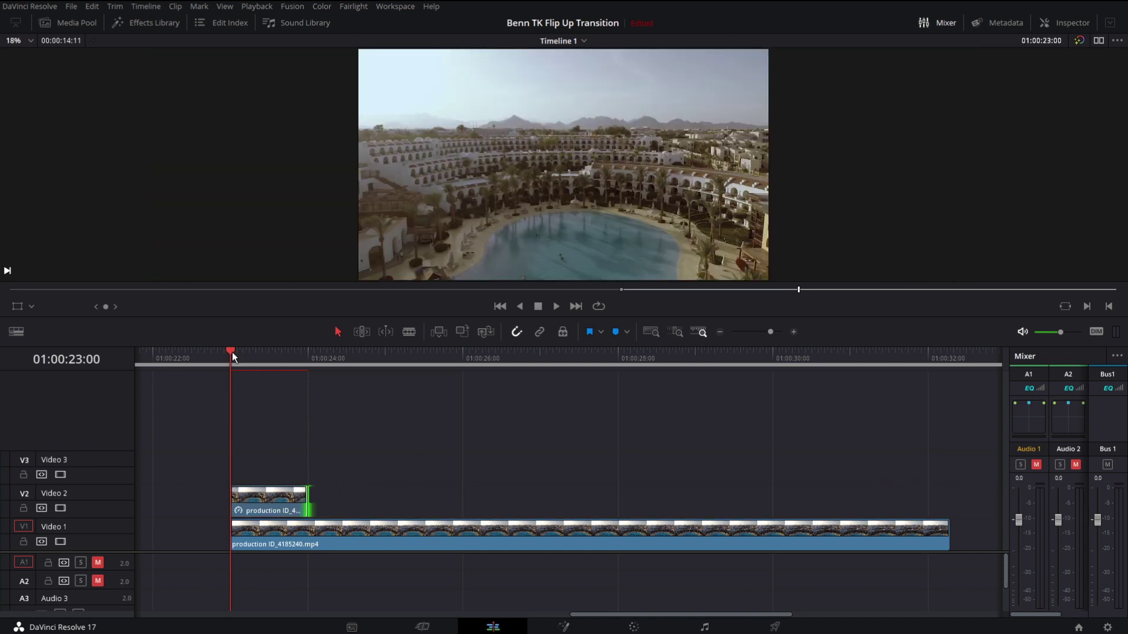
pyautogui.moveTo(232, 352); pyautogui.dragTo(255, 351)
pyautogui.moveTo(334, 538); pyautogui.dragTo(405, 539)
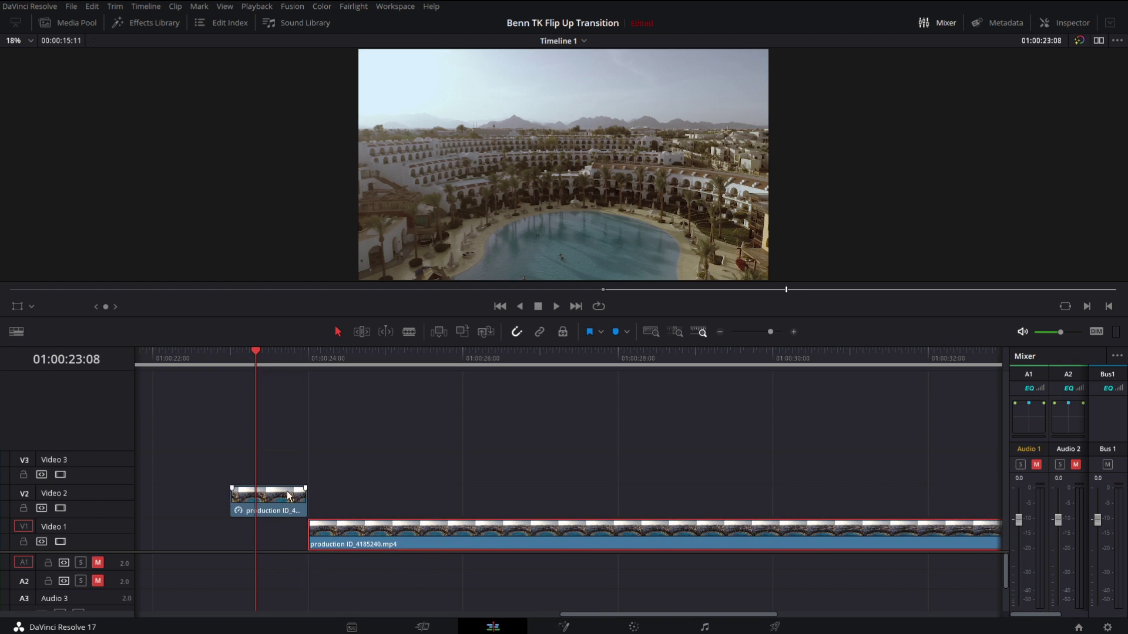
# Step: Make the freeze-frame a Fusion clip with an inverted Polygon1 mask on MediaIn1
pyautogui.rightClick(288, 496)
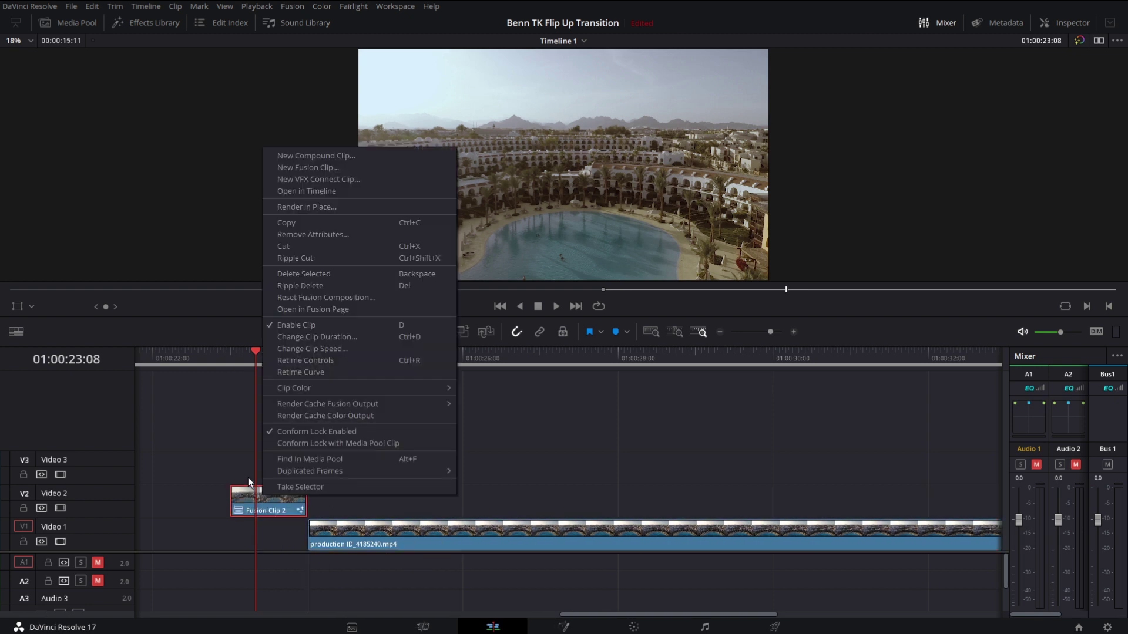
pyautogui.click(322, 167)
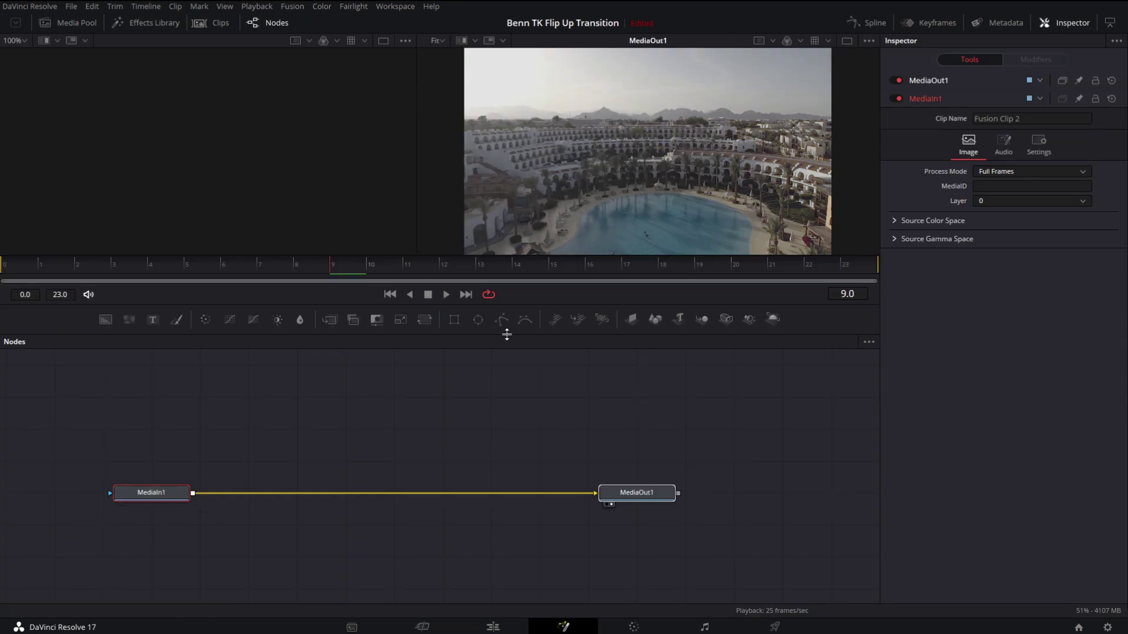
pyautogui.click(502, 320)
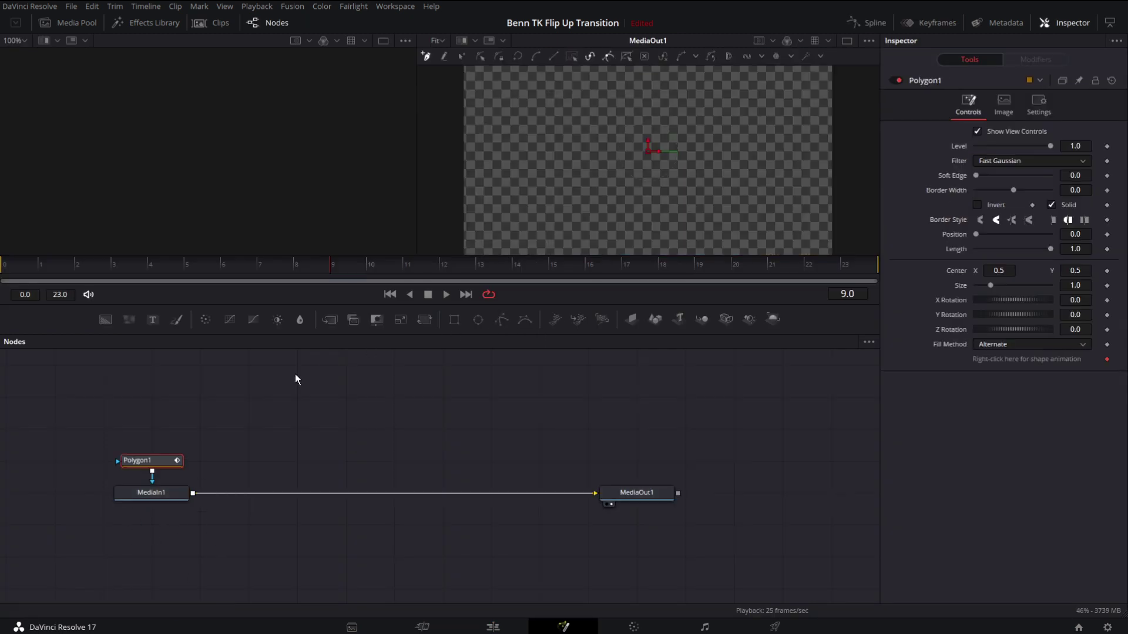
pyautogui.moveTo(167, 460); pyautogui.dragTo(169, 429)
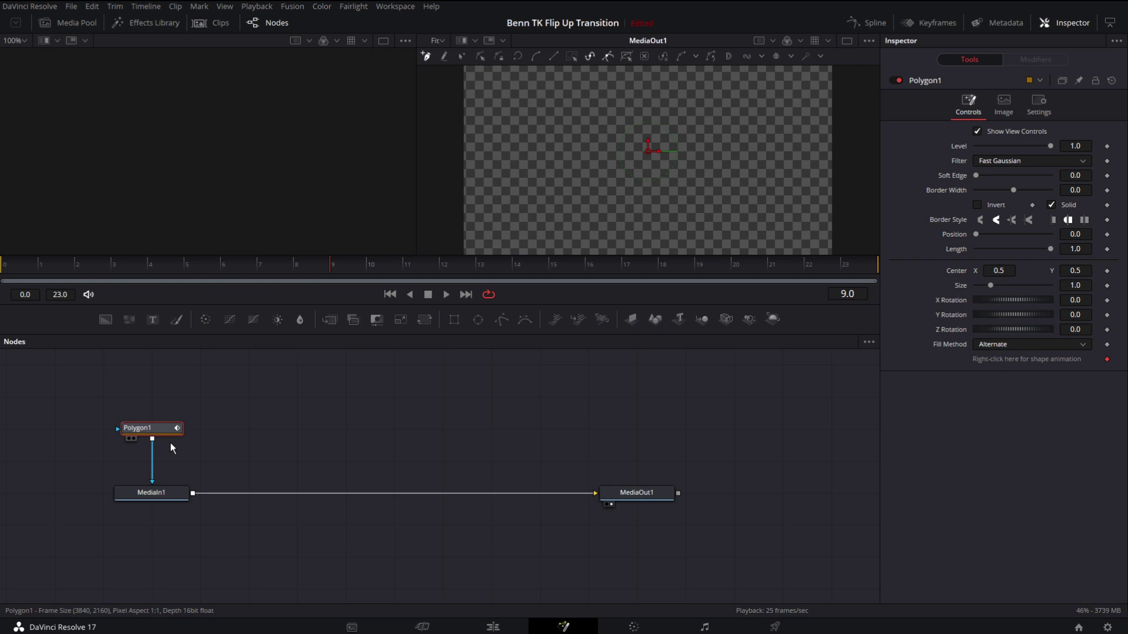
pyautogui.click(977, 205)
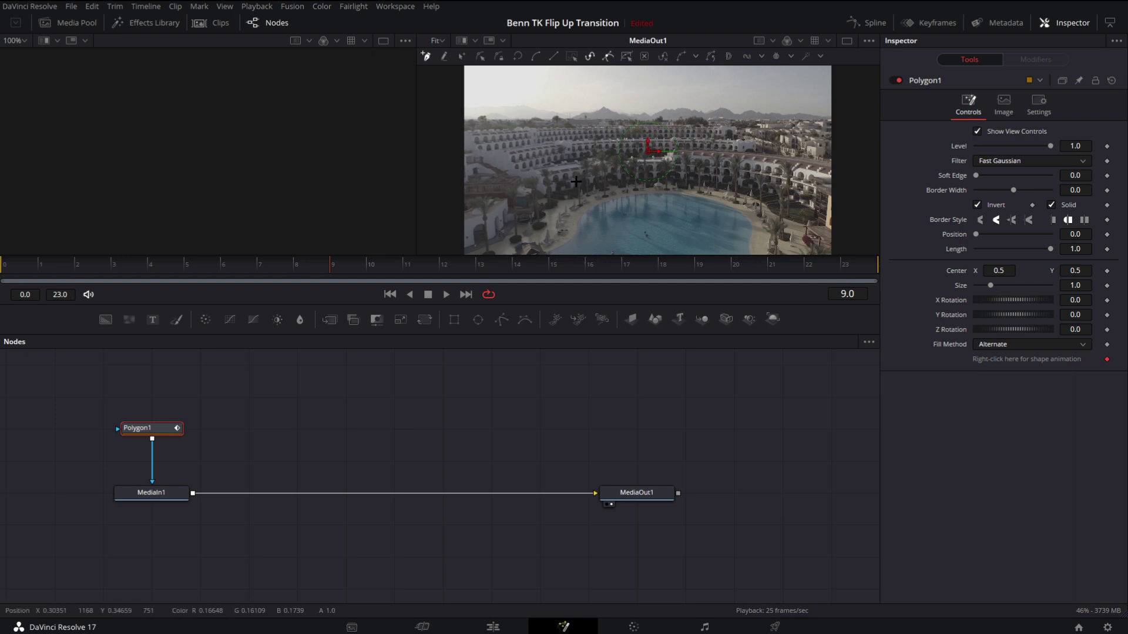
pyautogui.scroll(-1, 578, 180)
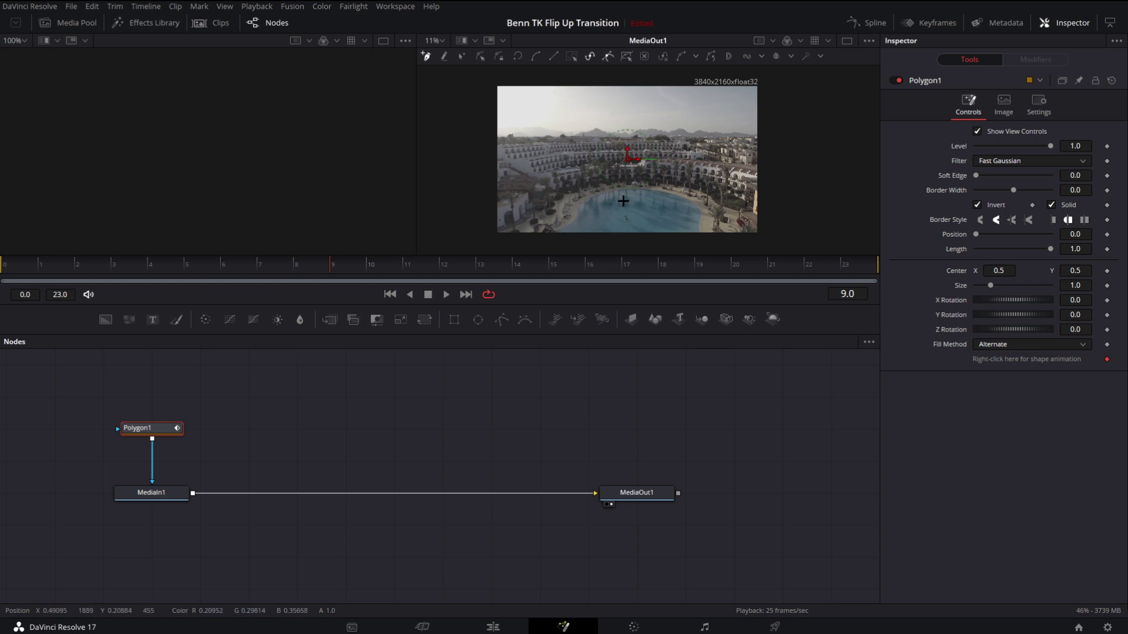
# Step: Trace a closed polygon along the pool's curved edge, extending below the frame
pyautogui.click(551, 246)
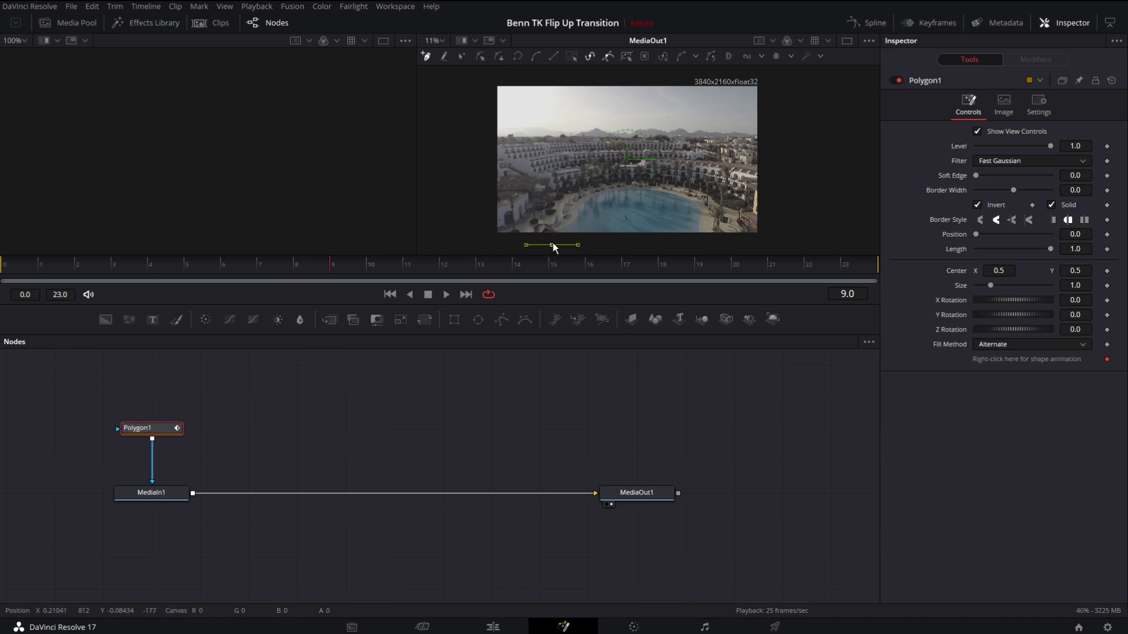
pyautogui.click(577, 215)
pyautogui.click(589, 202)
pyautogui.click(598, 195)
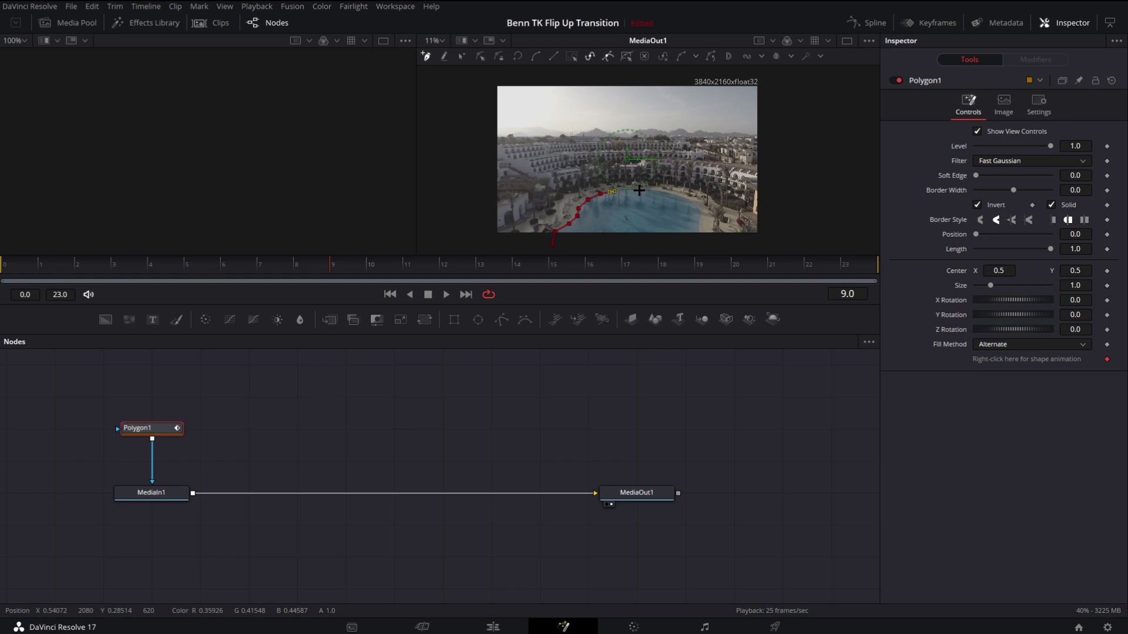
pyautogui.click(641, 188)
pyautogui.click(656, 189)
pyautogui.click(670, 193)
pyautogui.click(683, 199)
pyautogui.click(694, 204)
pyautogui.click(700, 212)
pyautogui.click(700, 219)
pyautogui.click(700, 237)
pyautogui.click(700, 247)
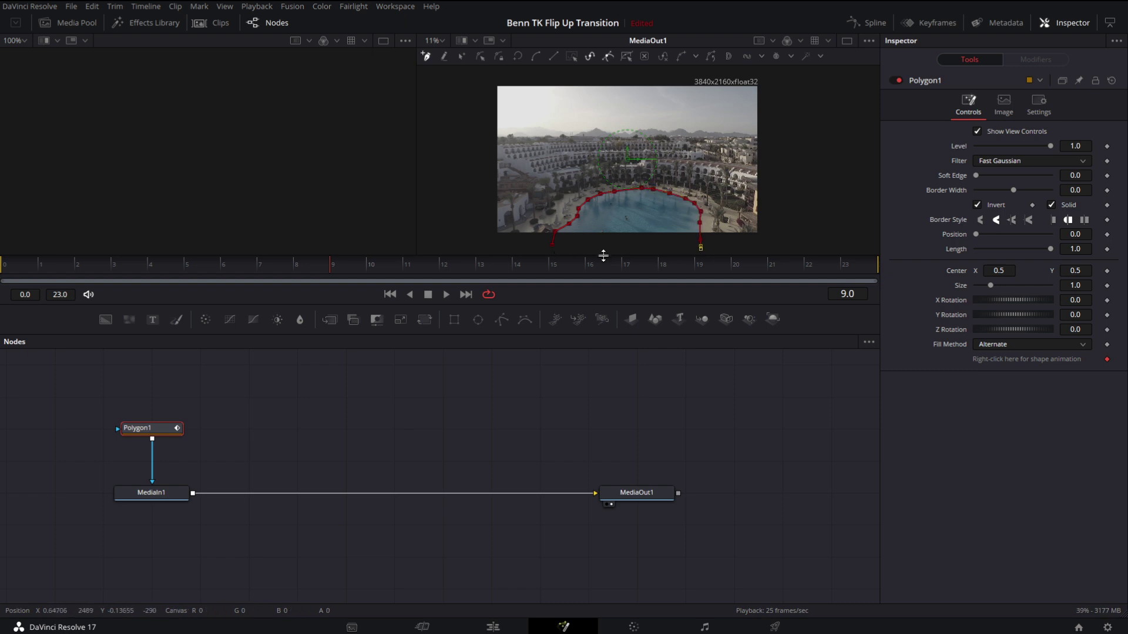
pyautogui.click(551, 245)
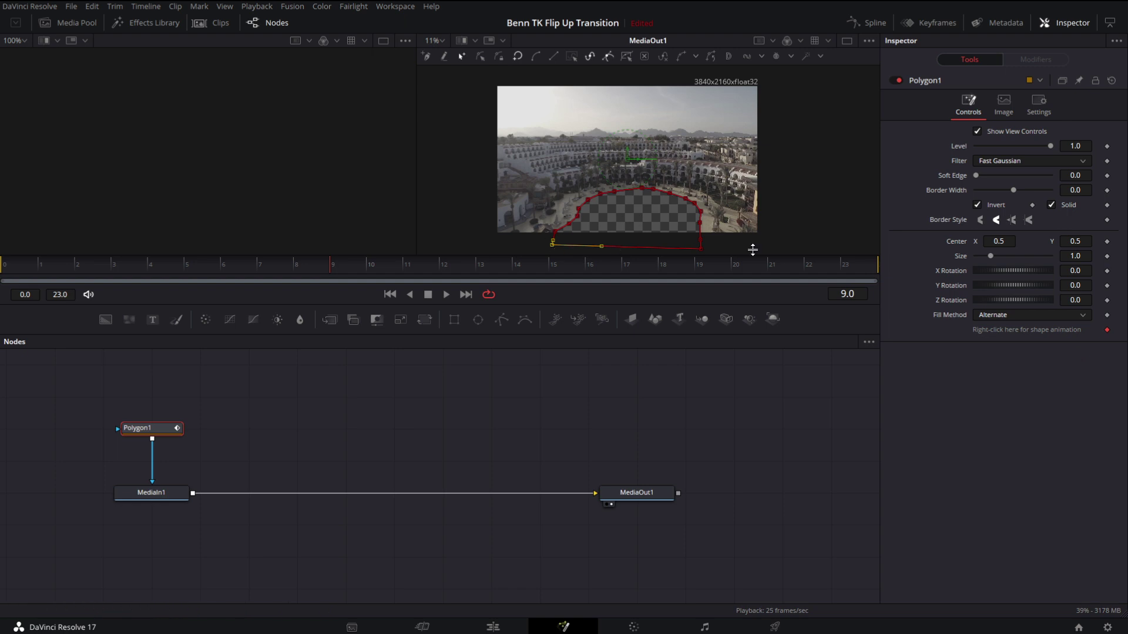
# Step: Turn off Invert on Polygon1 and select Polygon1 with MediaIn1
pyautogui.click(978, 205)
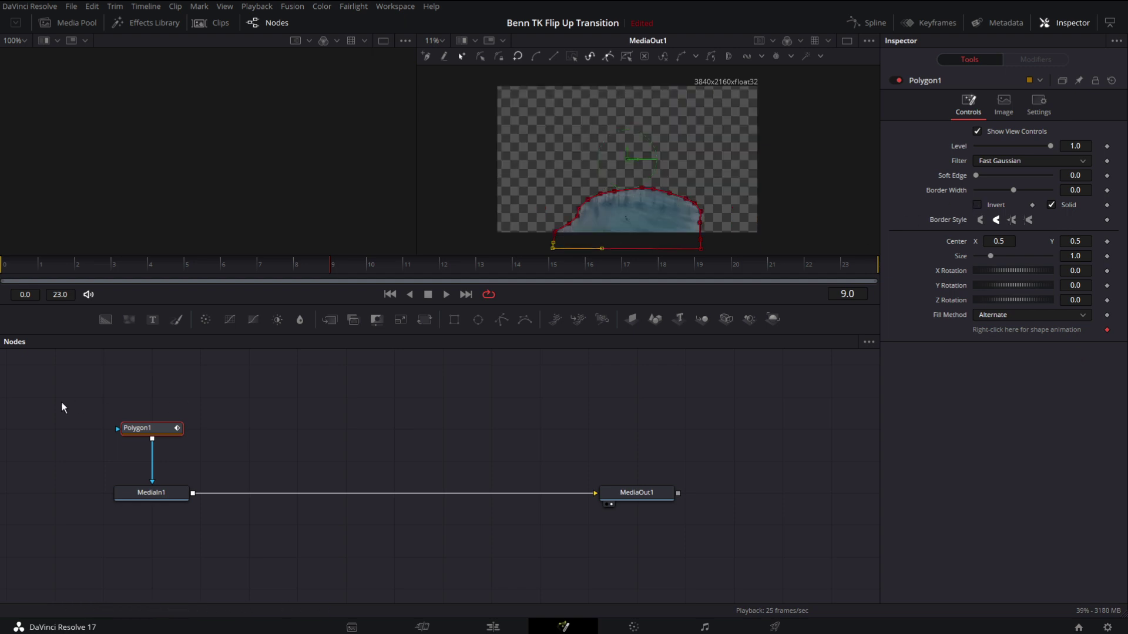
pyautogui.click(128, 410)
pyautogui.moveTo(99, 404); pyautogui.dragTo(167, 525)
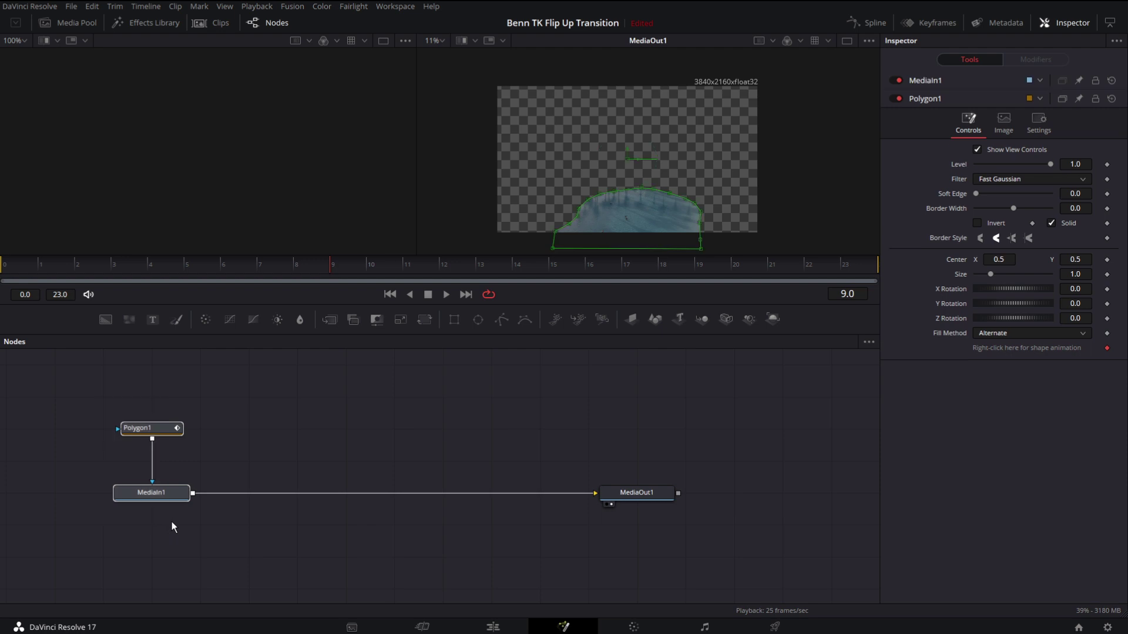
# Step: Paste a copy of Polygon1 and MediaIn1 above the main node chain
pyautogui.click(325, 433)
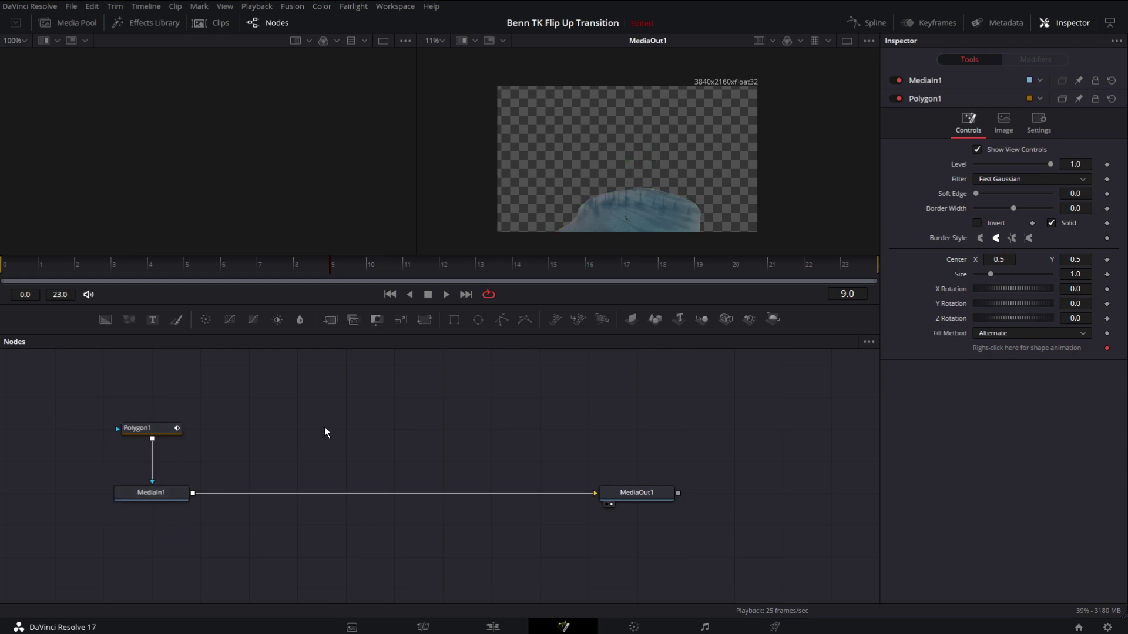
pyautogui.hotkey('ctrl', 'v')
pyautogui.moveTo(340, 492); pyautogui.dragTo(284, 464)
# Step: Rewire Merge1 so MediaIn1_1 is the foreground over MediaIn1
pyautogui.click(288, 495)
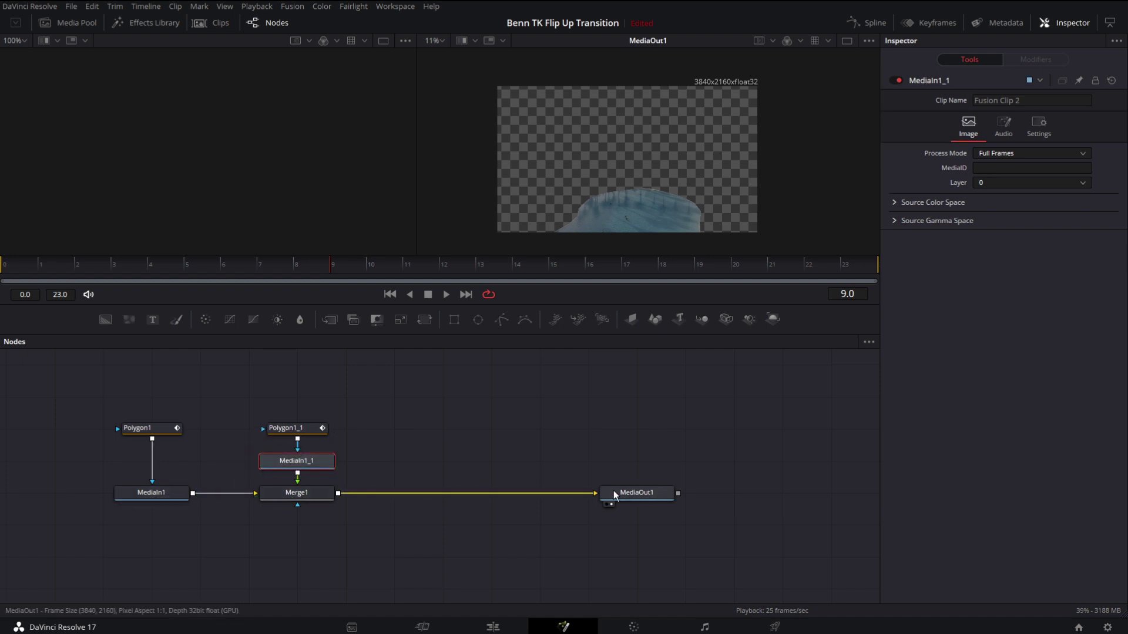
pyautogui.moveTo(297, 461); pyautogui.dragTo(297, 428)
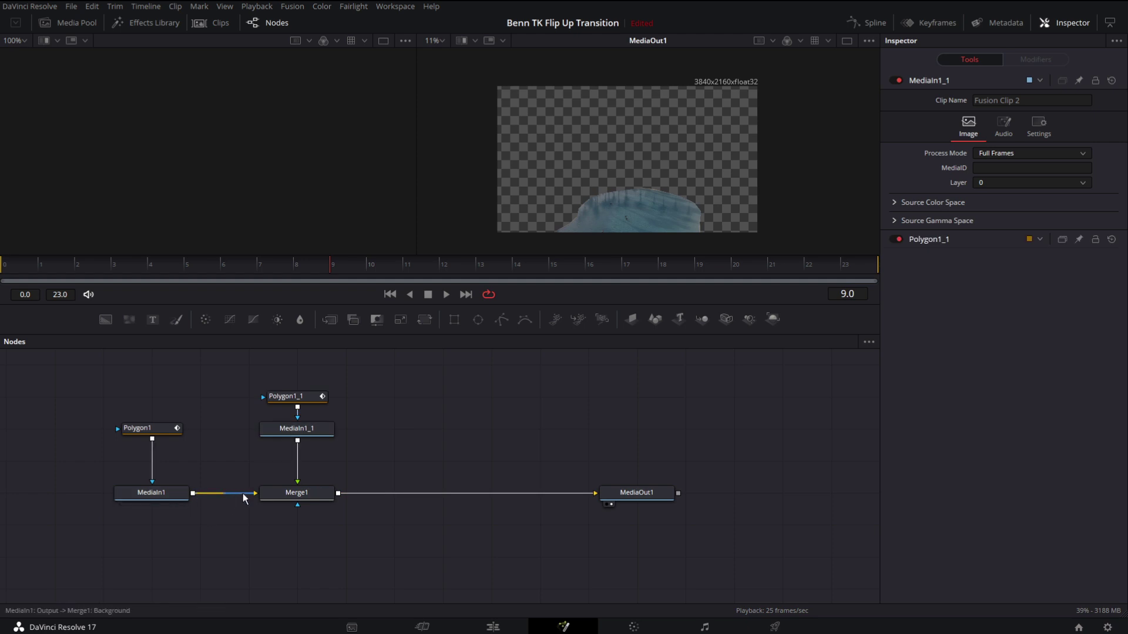
pyautogui.moveTo(246, 499); pyautogui.dragTo(297, 483)
pyautogui.moveTo(338, 429); pyautogui.dragTo(297, 481)
# Step: Select Polygon1_1, invert it, and try and undo a first edge move
pyautogui.click(304, 398)
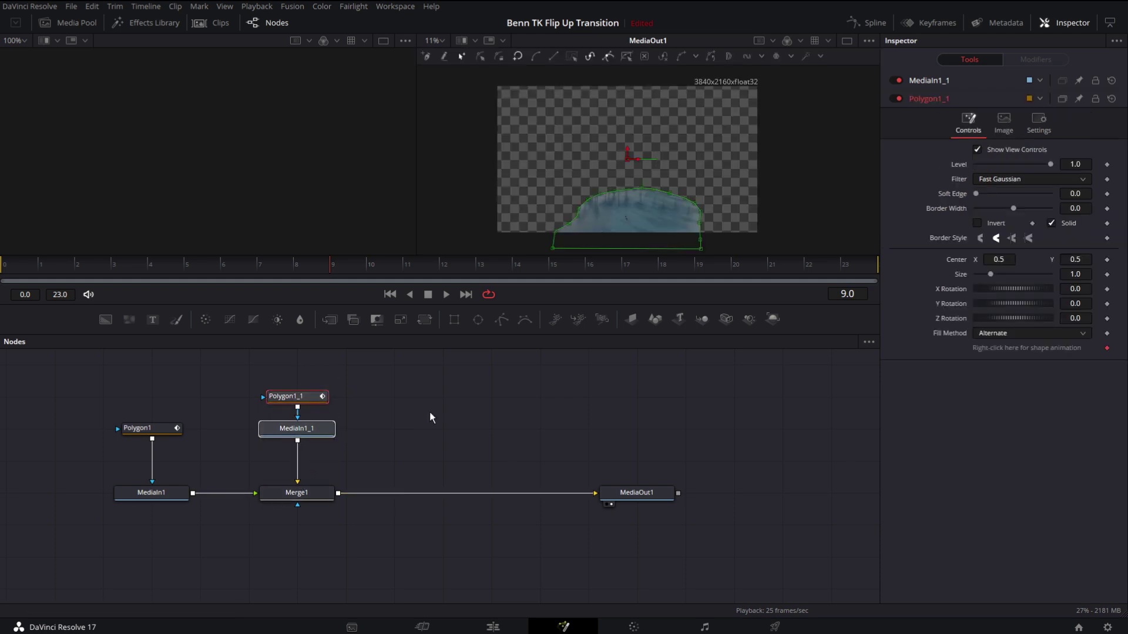
pyautogui.click(305, 399)
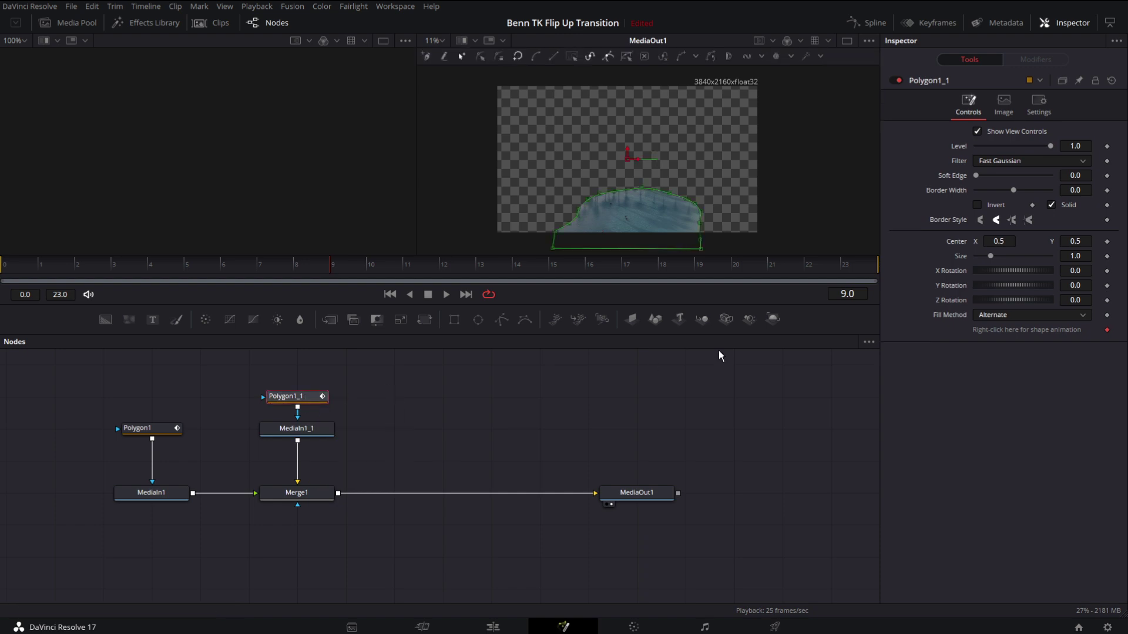
pyautogui.click(976, 206)
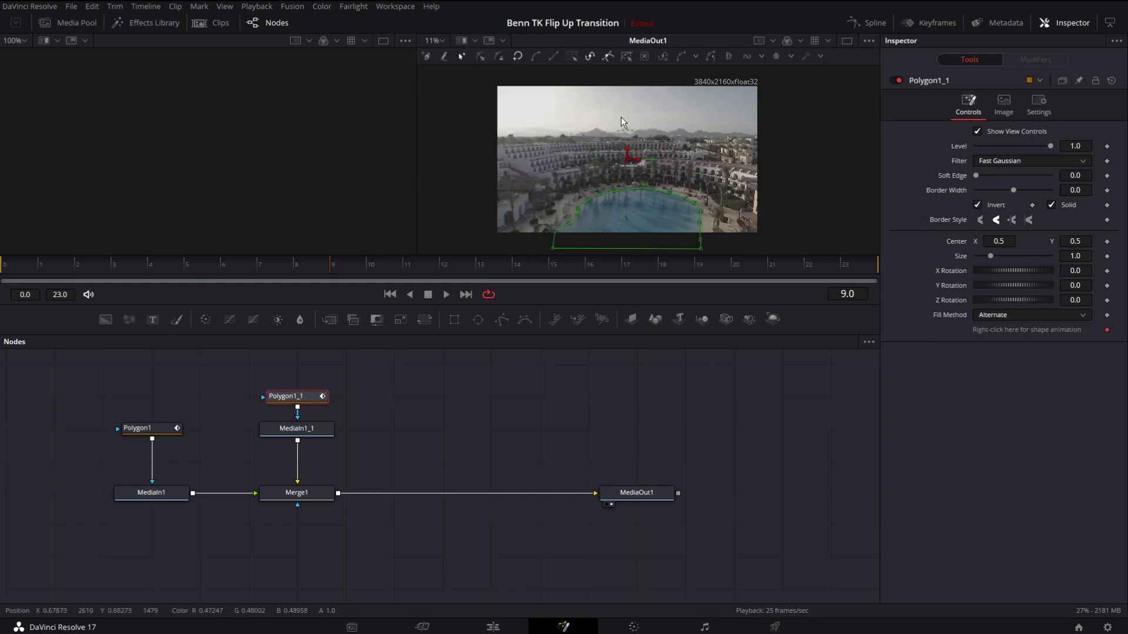
pyautogui.click(553, 245)
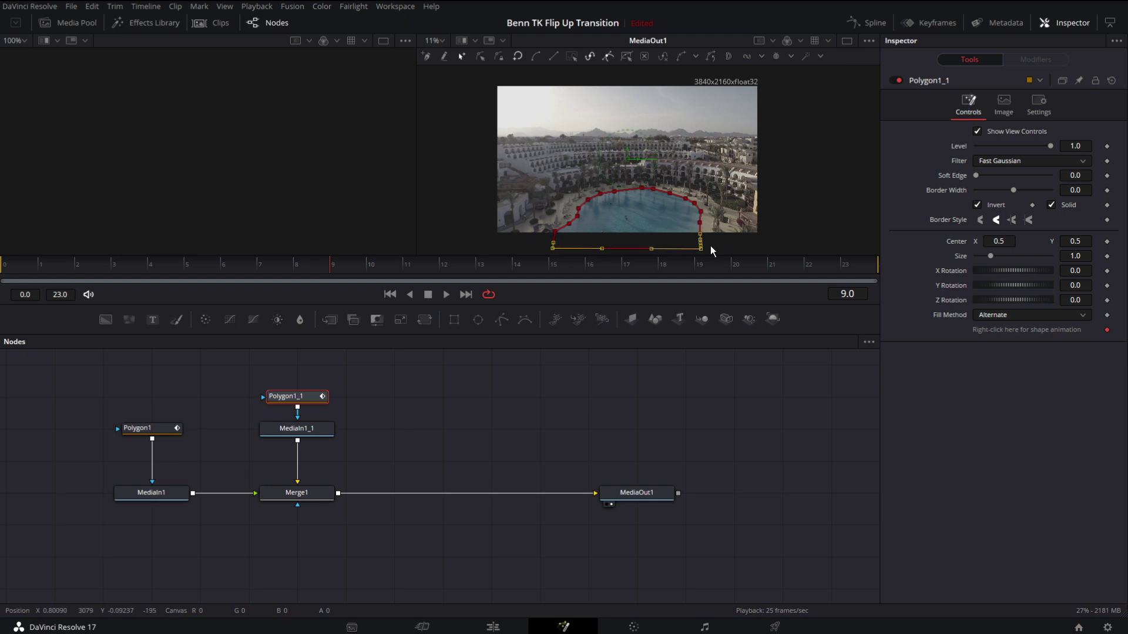
pyautogui.moveTo(553, 249); pyautogui.dragTo(708, 160)
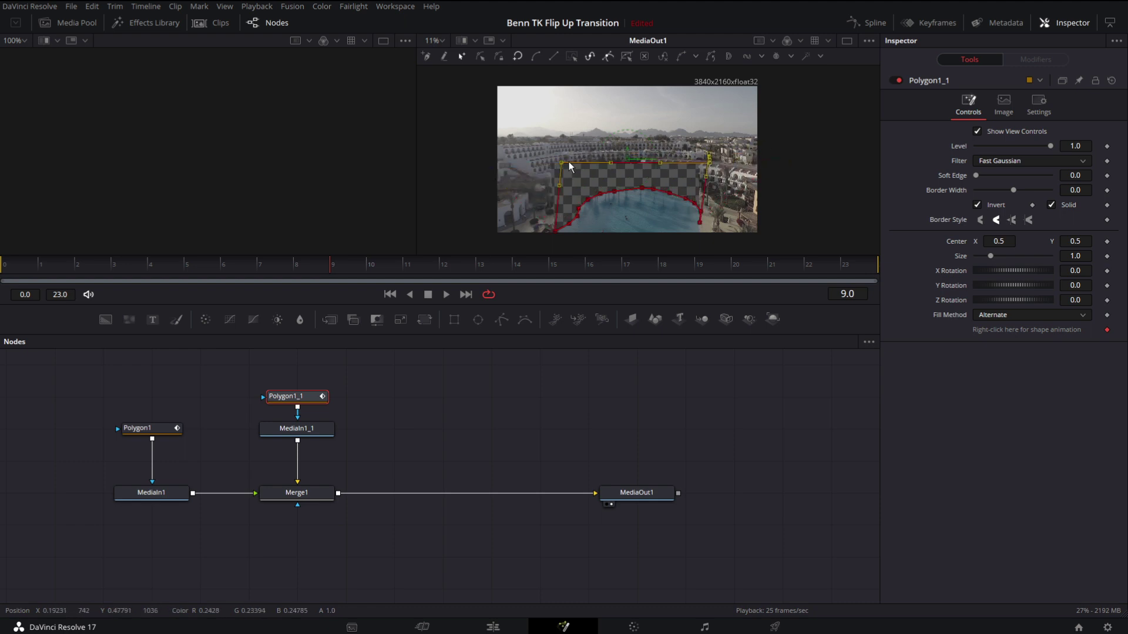
pyautogui.hotkey('ctrl', 'z')
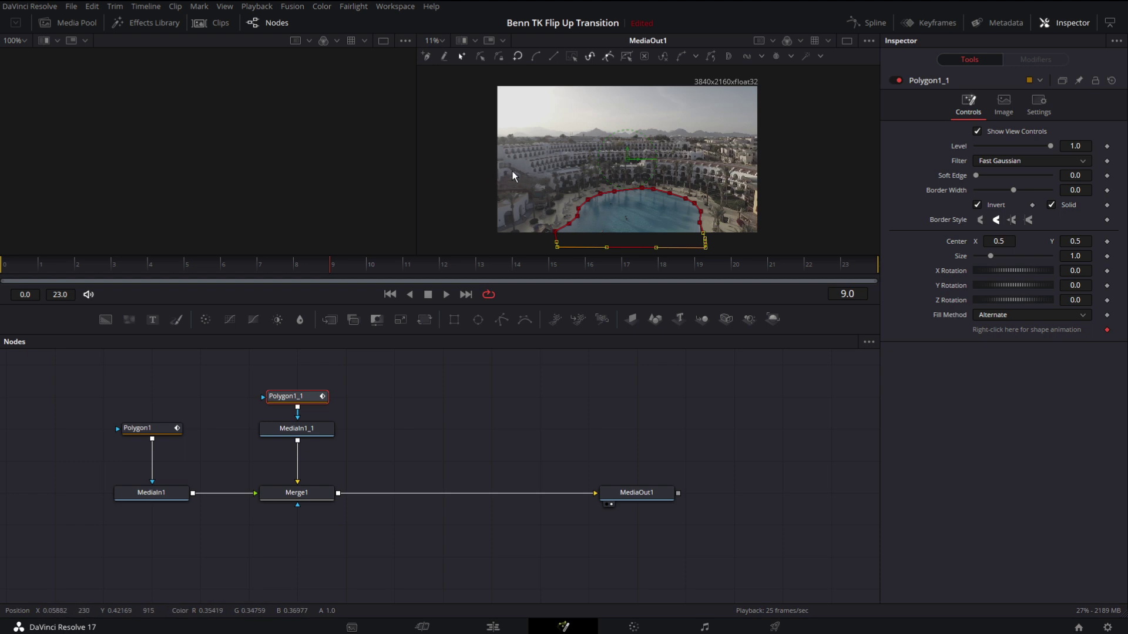
# Step: Reshape Polygon1_1 around the hotel buildings above the pool and turn Invert off
pyautogui.moveTo(487, 157); pyautogui.dragTo(791, 137)
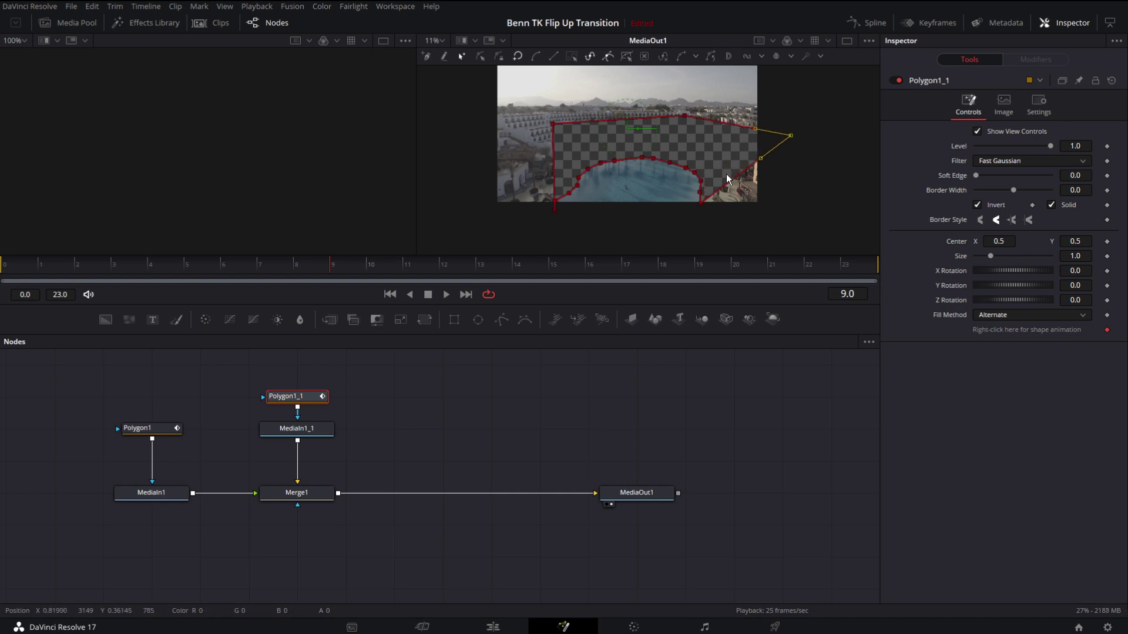
pyautogui.moveTo(727, 179); pyautogui.dragTo(759, 221)
pyautogui.moveTo(553, 124); pyautogui.dragTo(474, 121)
pyautogui.moveTo(519, 174); pyautogui.dragTo(475, 212)
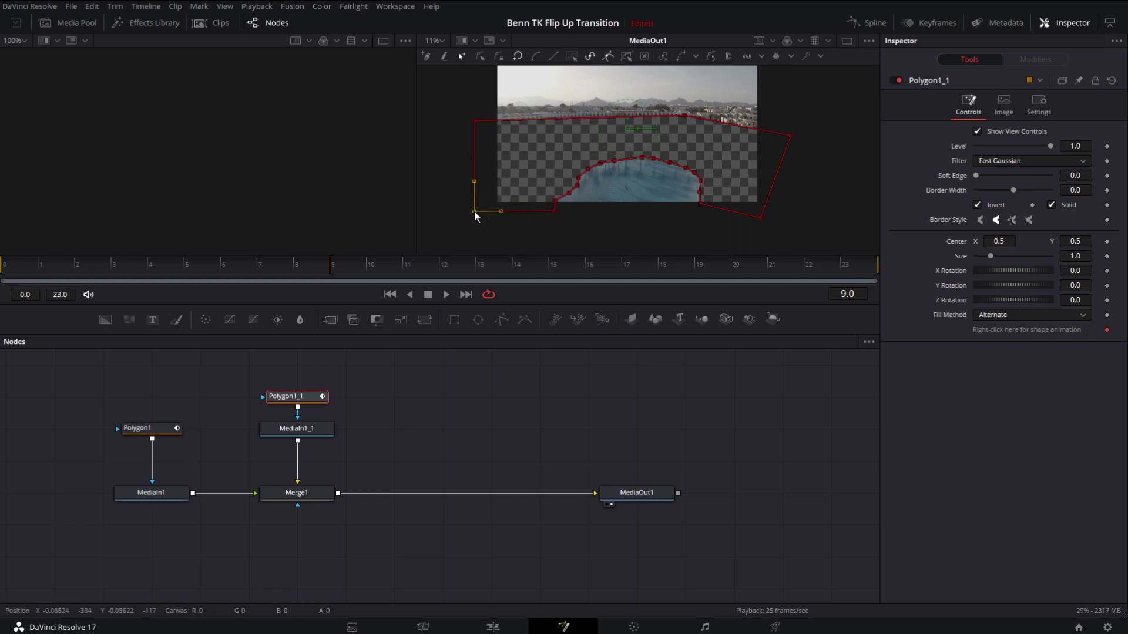
pyautogui.moveTo(682, 116); pyautogui.dragTo(684, 126)
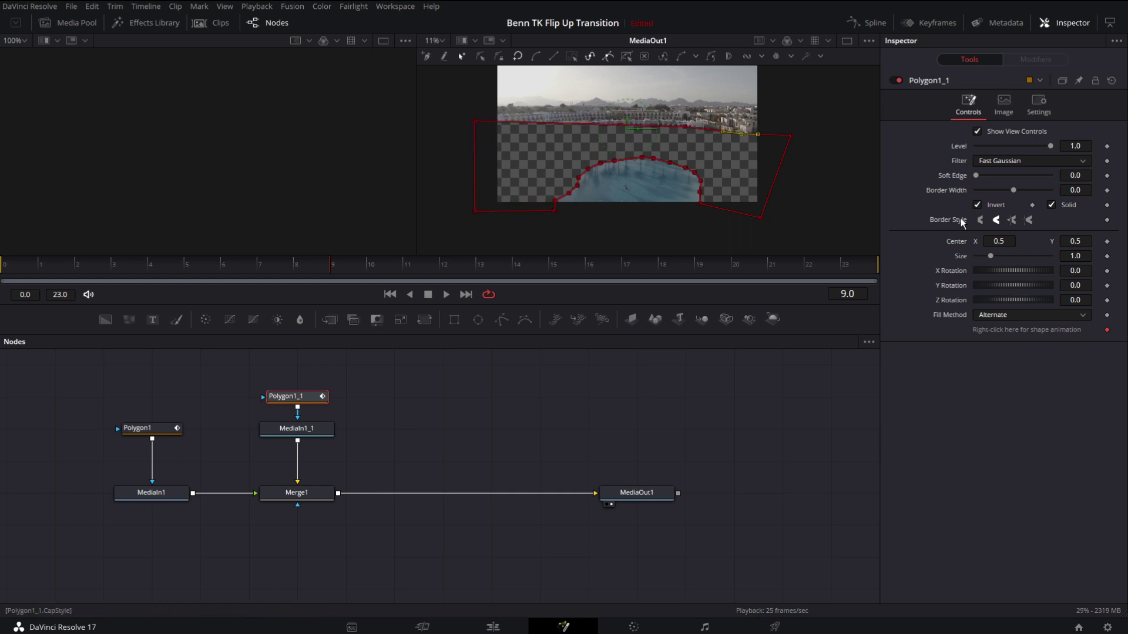
pyautogui.click(977, 205)
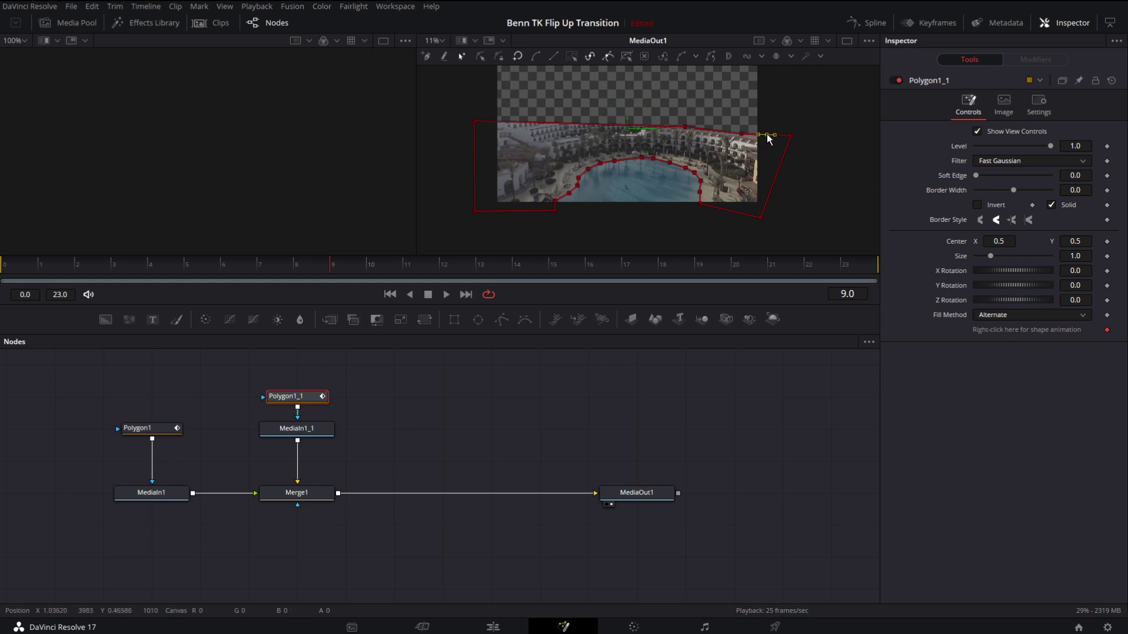
pyautogui.click(659, 128)
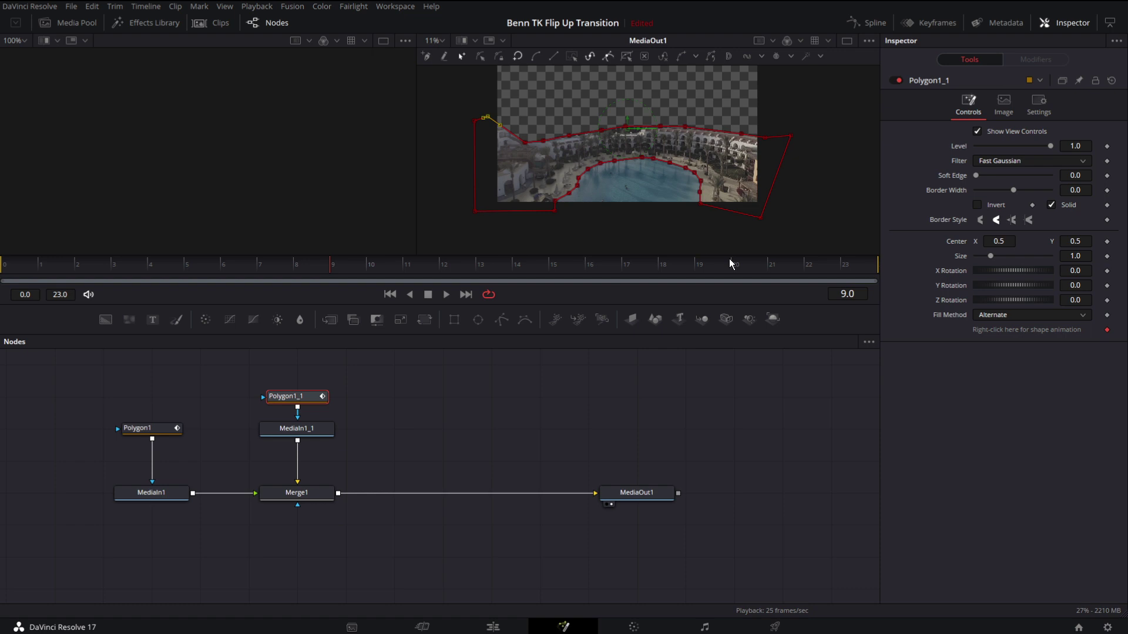
# Step: Adjust a Polygon1_1 corner, toggle Invert, and select the MediaIn1_1 layer pair
pyautogui.click(699, 205)
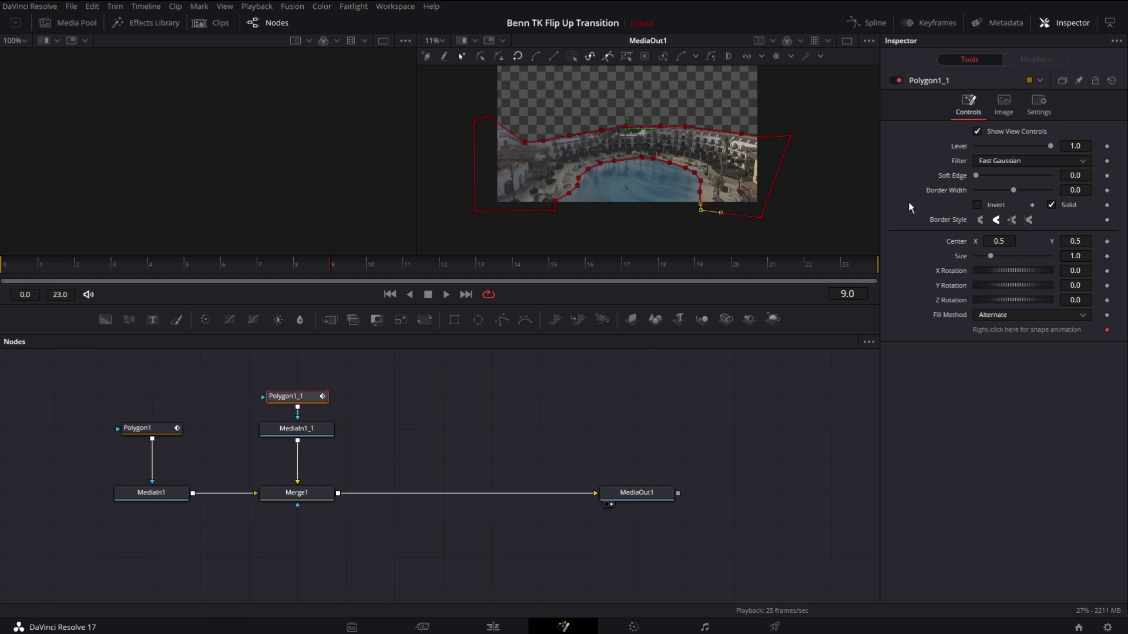
pyautogui.click(978, 205)
pyautogui.click(296, 428)
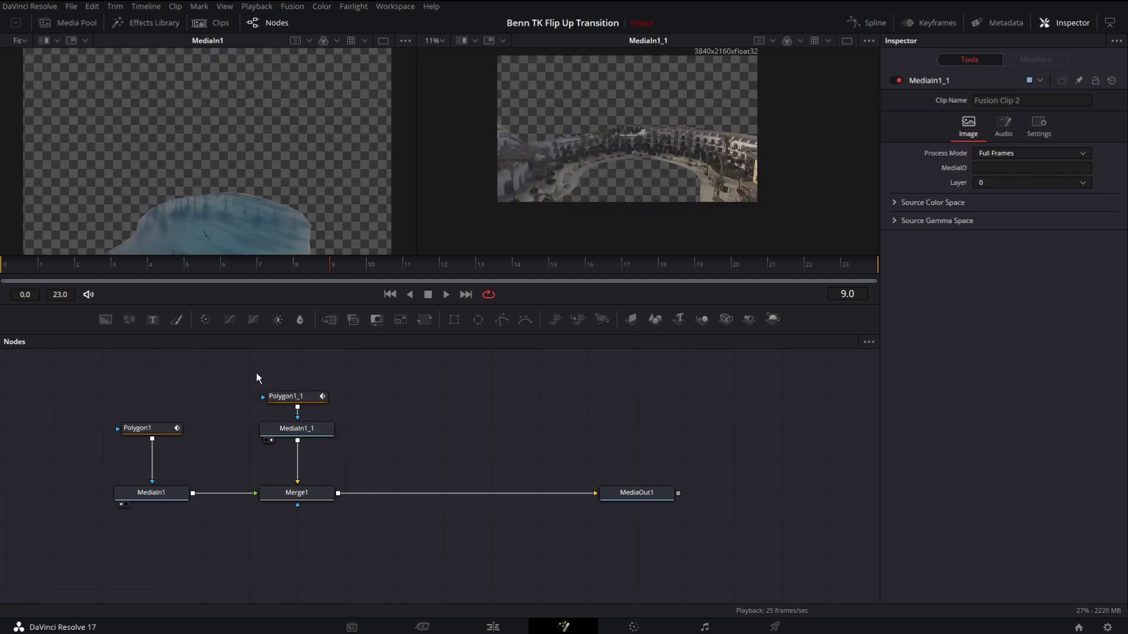
pyautogui.moveTo(275, 377); pyautogui.dragTo(357, 454)
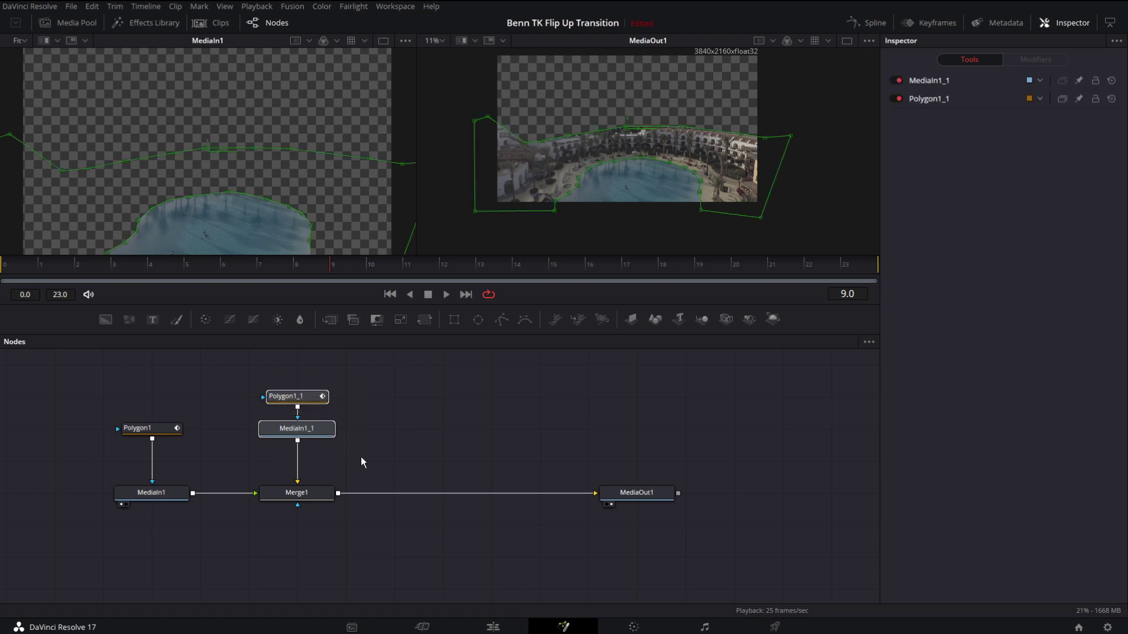
# Step: Paste a copy of the masked buildings layer and insert it before MediaOut1, creating Merge2
pyautogui.click(455, 410)
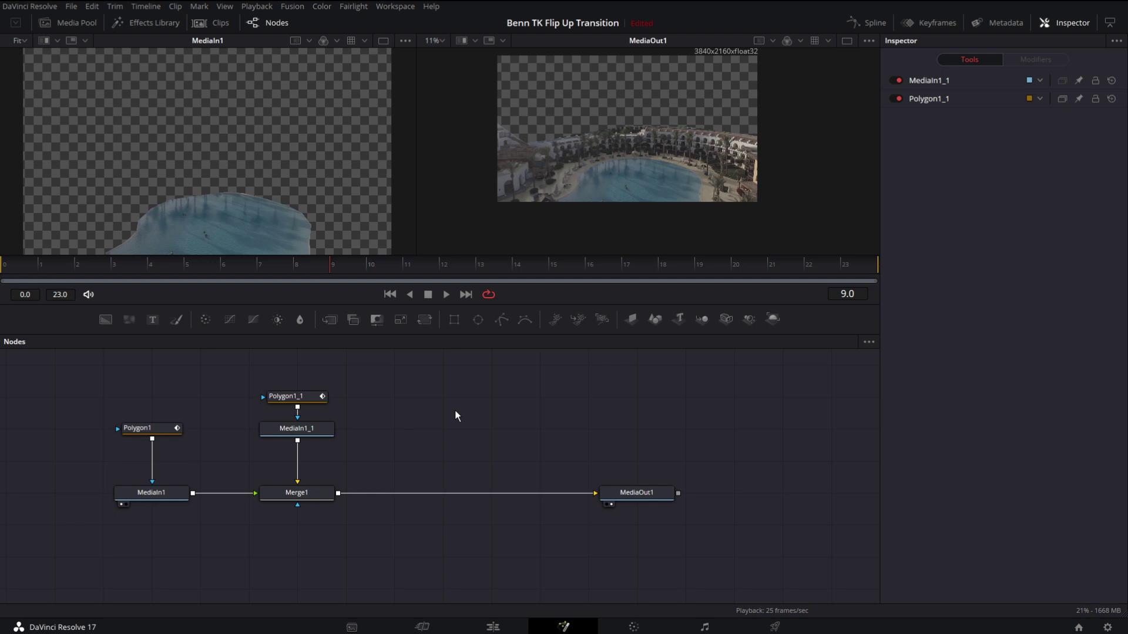
pyautogui.hotkey('ctrl', 'v')
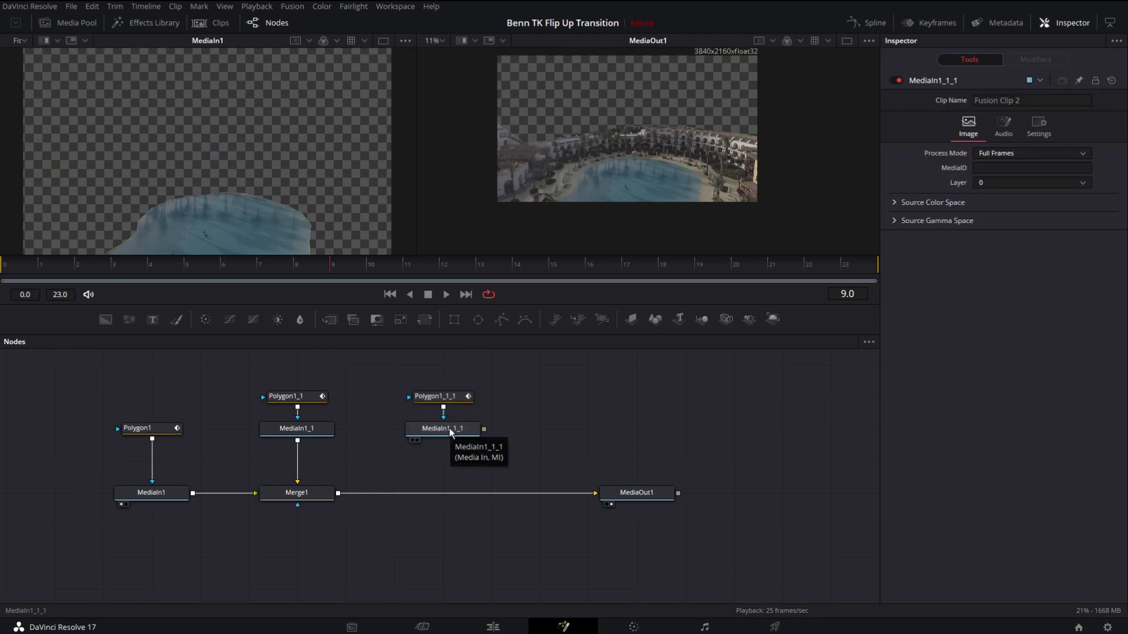
pyautogui.click(449, 434)
pyautogui.moveTo(431, 433); pyautogui.dragTo(430, 497)
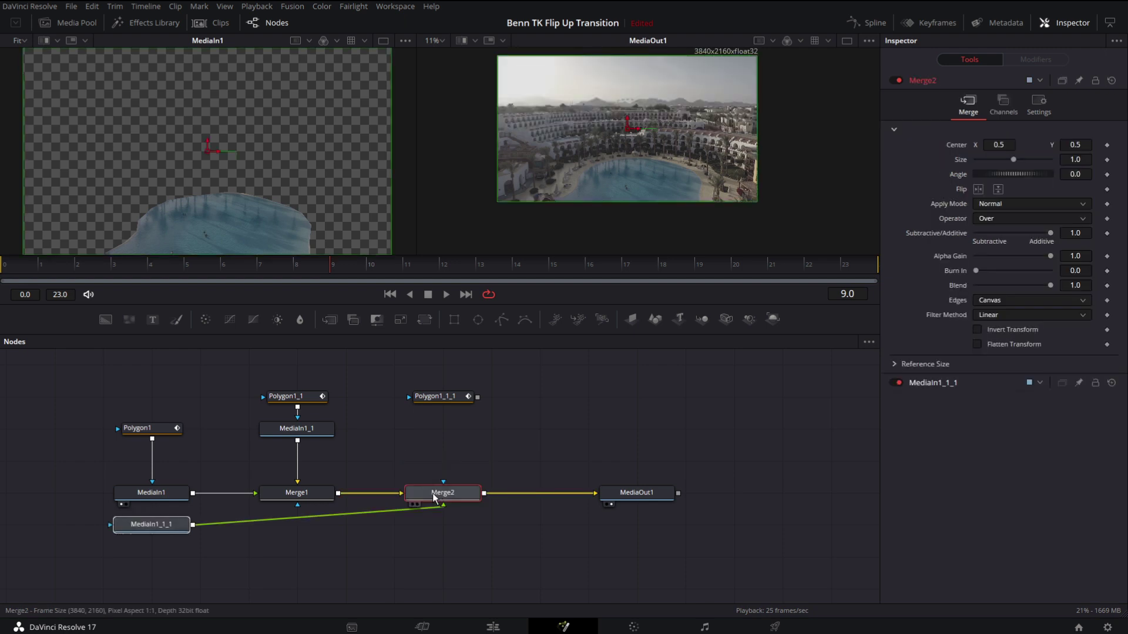
# Step: Wire Polygon1_1_1 as MediaIn1_1_1's mask and feed Merge1 and MediaIn1_1_1 into Merge2
pyautogui.moveTo(151, 525); pyautogui.dragTo(442, 430)
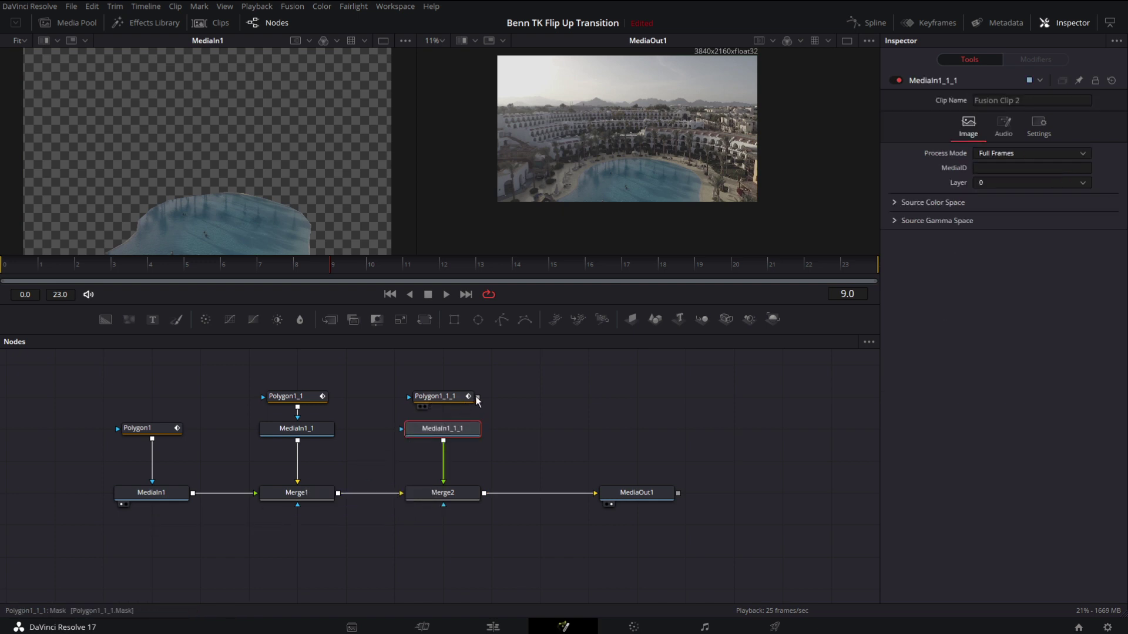
pyautogui.moveTo(478, 397); pyautogui.dragTo(452, 430)
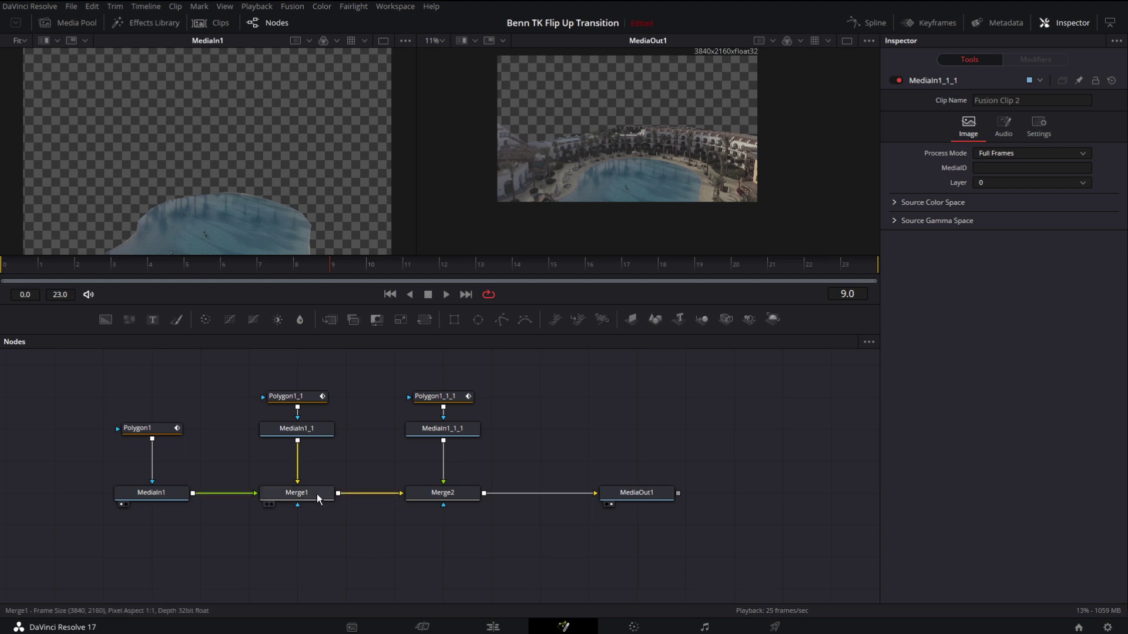
pyautogui.moveTo(392, 493); pyautogui.dragTo(443, 470)
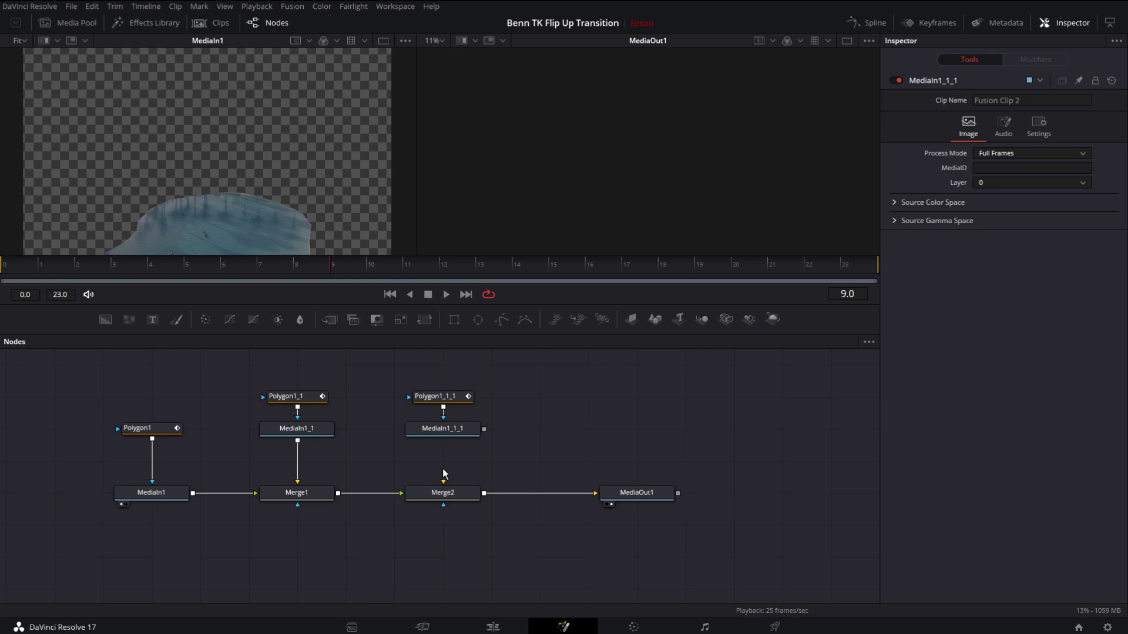
pyautogui.moveTo(485, 429); pyautogui.dragTo(444, 483)
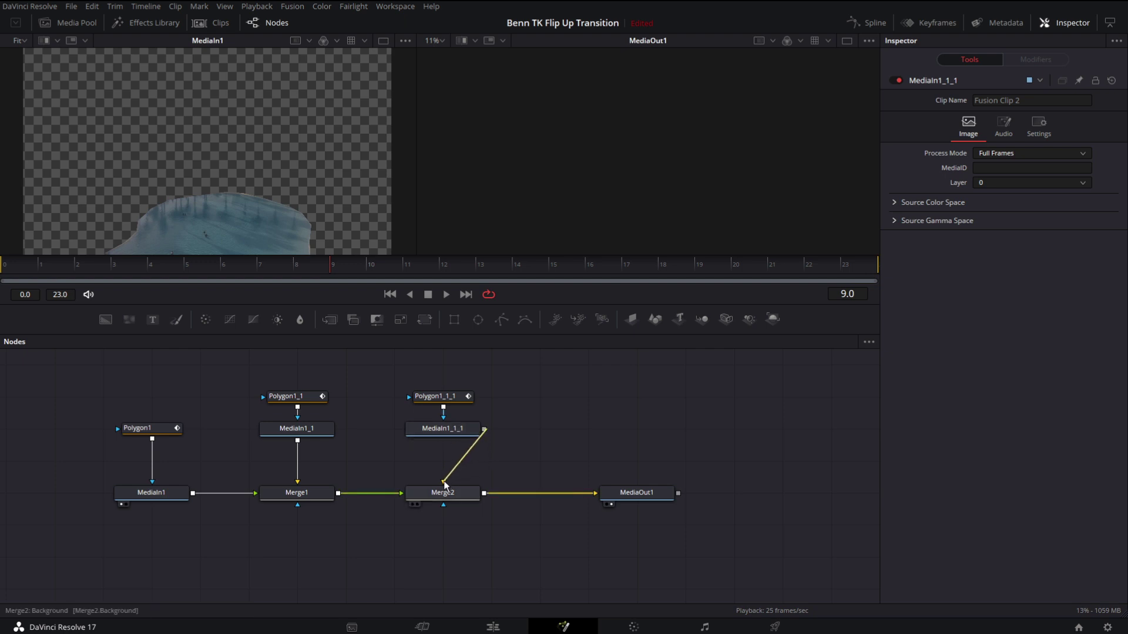
# Step: Raise Polygon1_1_1's lower points to the top of the frame
pyautogui.click(448, 399)
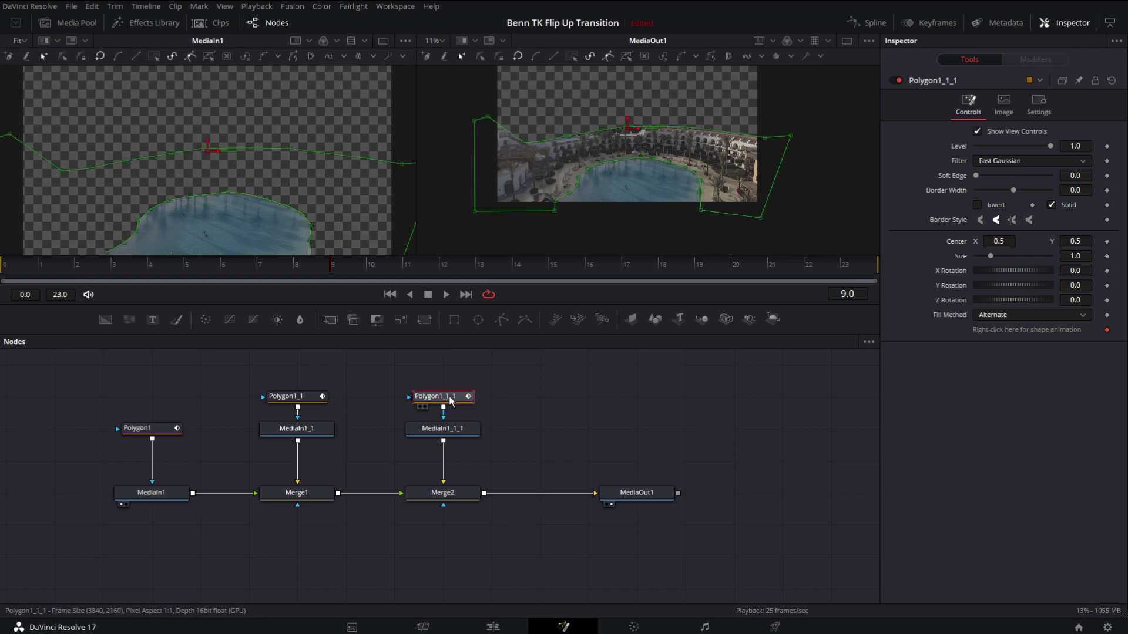
pyautogui.moveTo(453, 152); pyautogui.dragTo(647, 175)
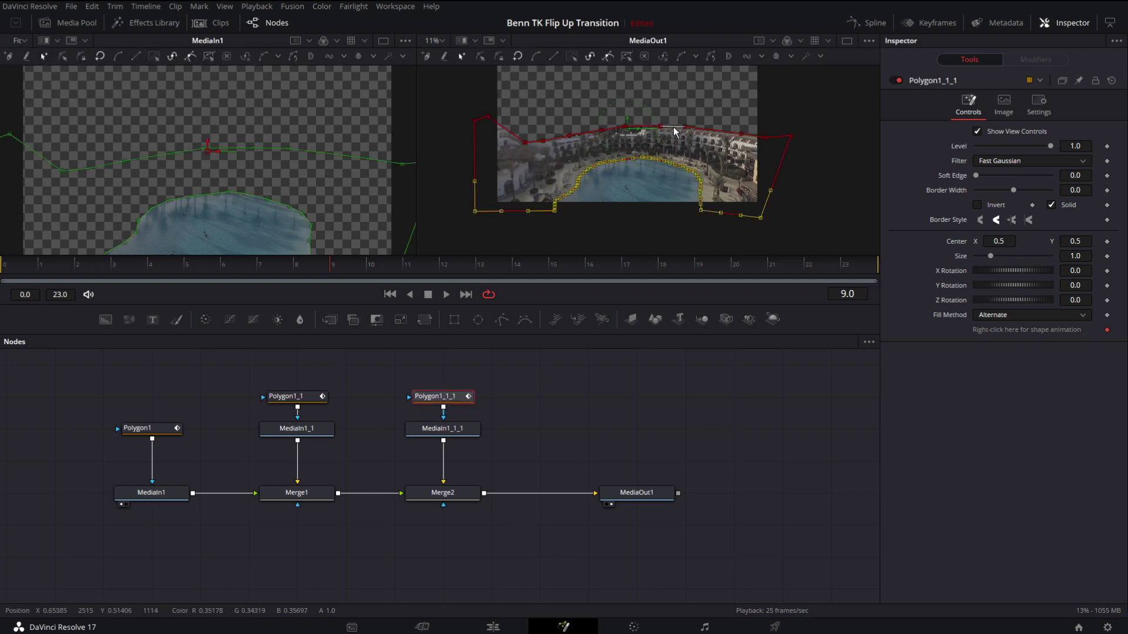
pyautogui.moveTo(760, 217); pyautogui.dragTo(769, 65)
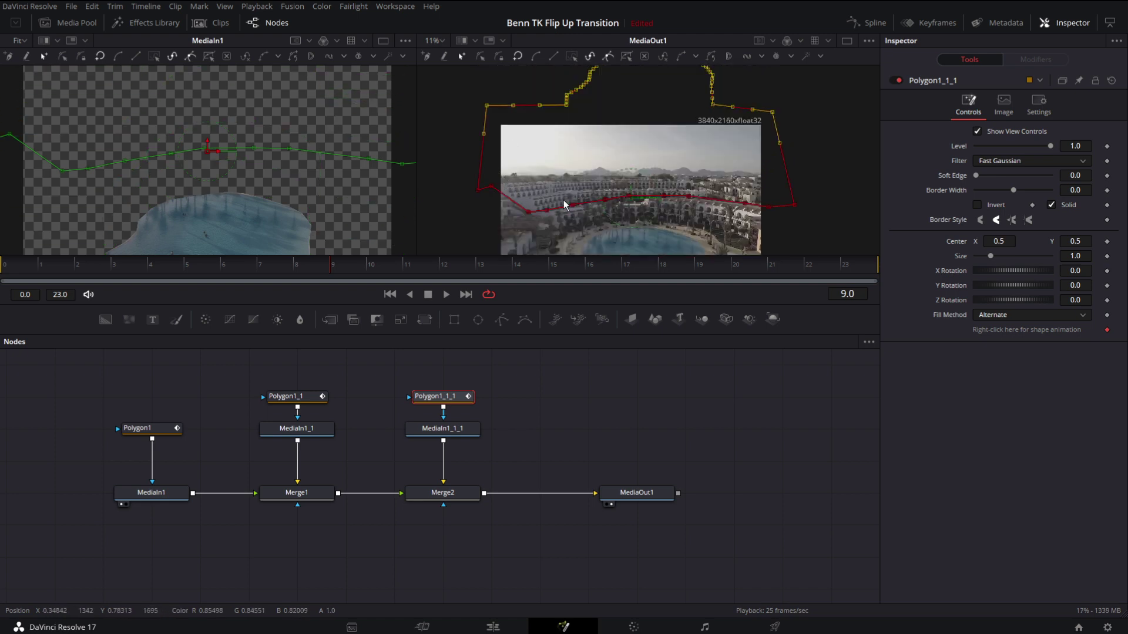
# Step: Show MediaIn1_1_1 alone in the second viewer to check the sky band
pyautogui.click(442, 428)
pyautogui.press('2')
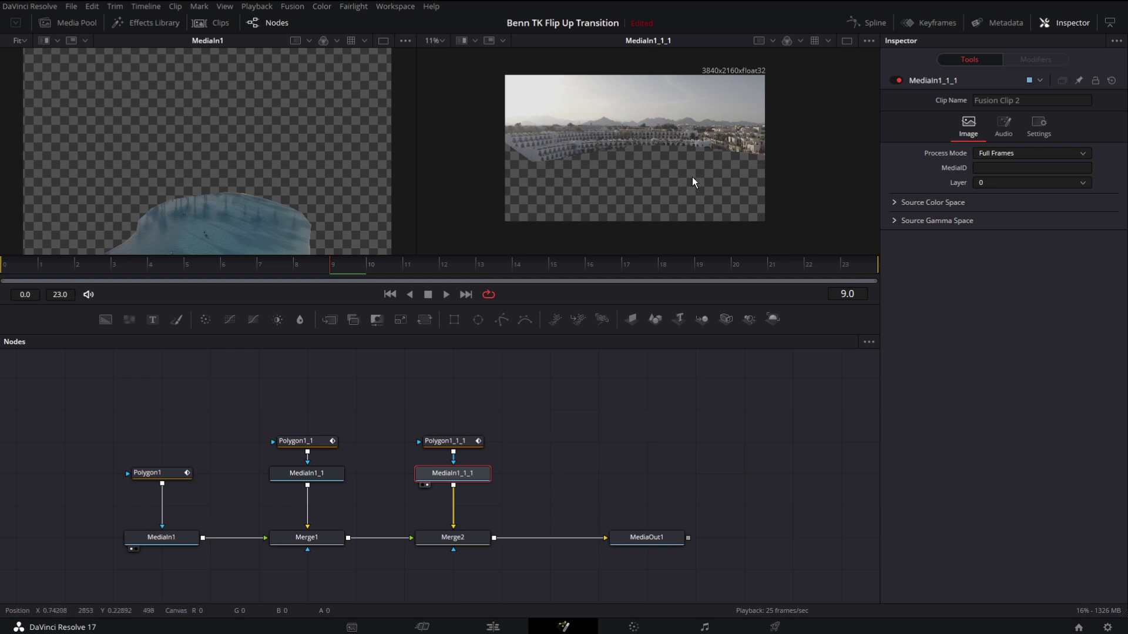
pyautogui.scroll(5, 692, 177)
pyautogui.scroll(2, 668, 141)
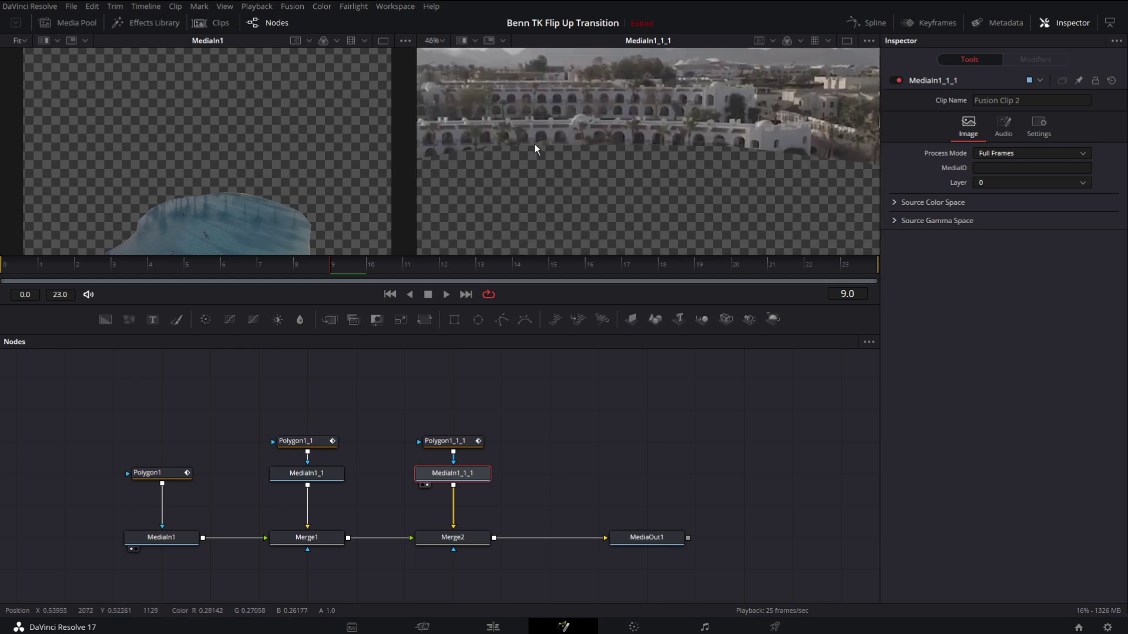
pyautogui.scroll(-6, 593, 160)
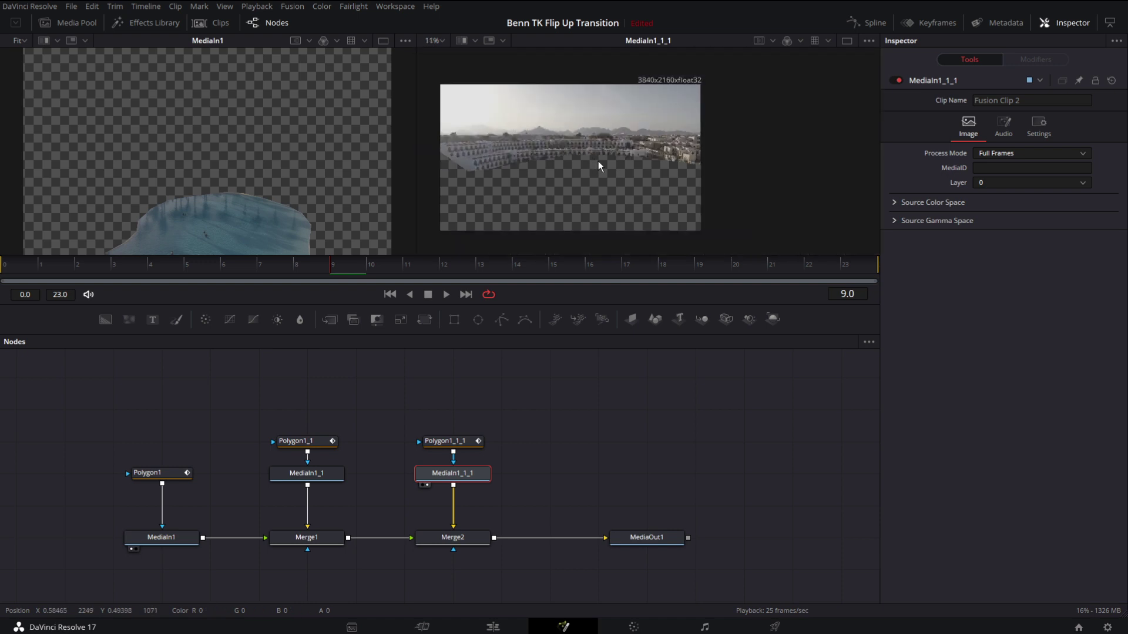
# Step: Display the MediaOut1 composite in the viewer
pyautogui.click(557, 451)
pyautogui.scroll(-2, 627, 423)
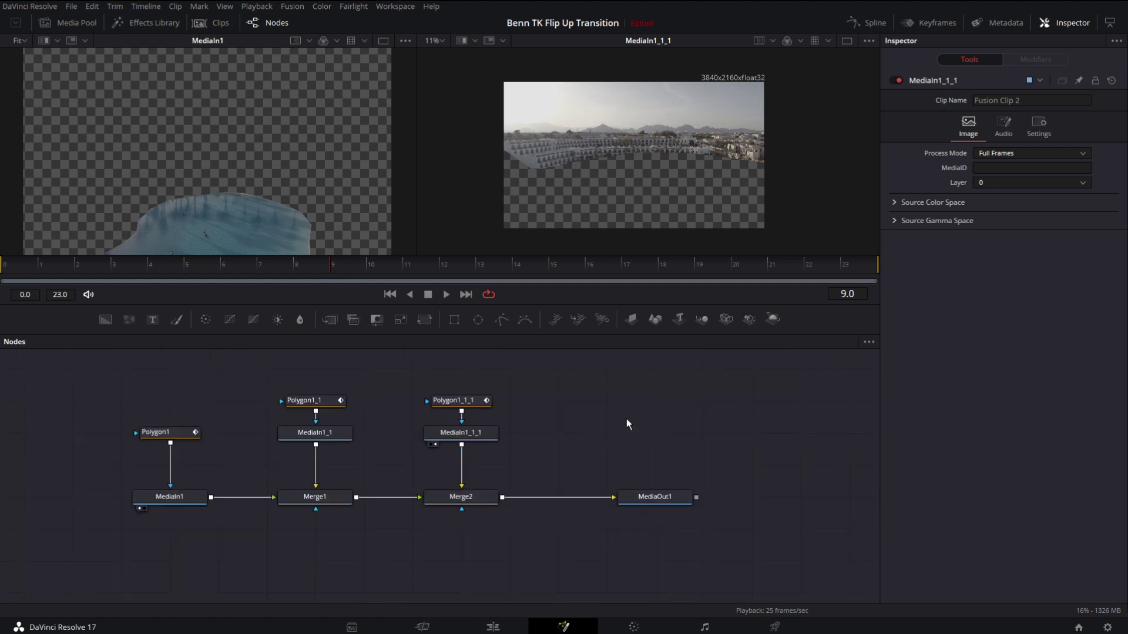
pyautogui.click(662, 498)
pyautogui.press('2')
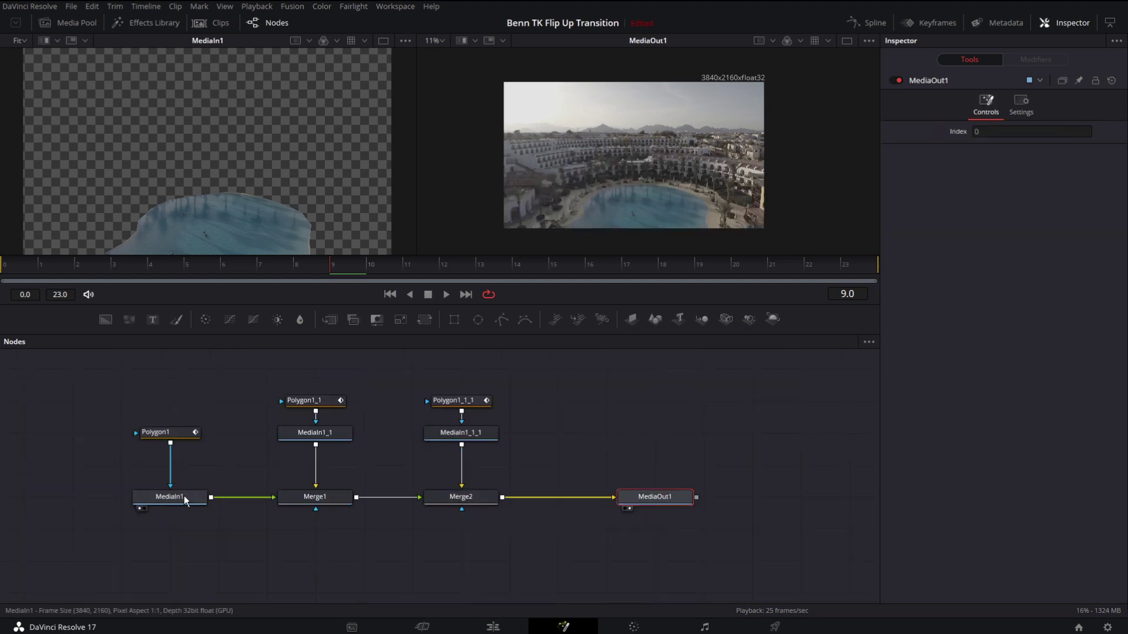
# Step: Add a DVE node after MediaIn1 via 'dve' search and arrange DVE1 beneath it
pyautogui.click(165, 497)
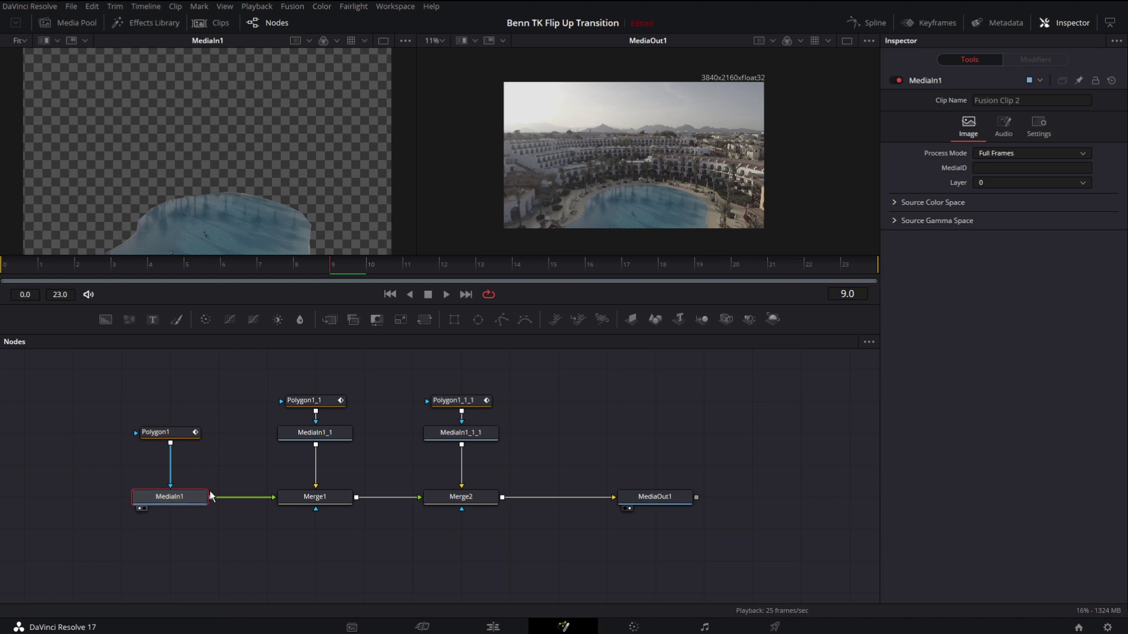
pyautogui.hotkey('shift', 'space')
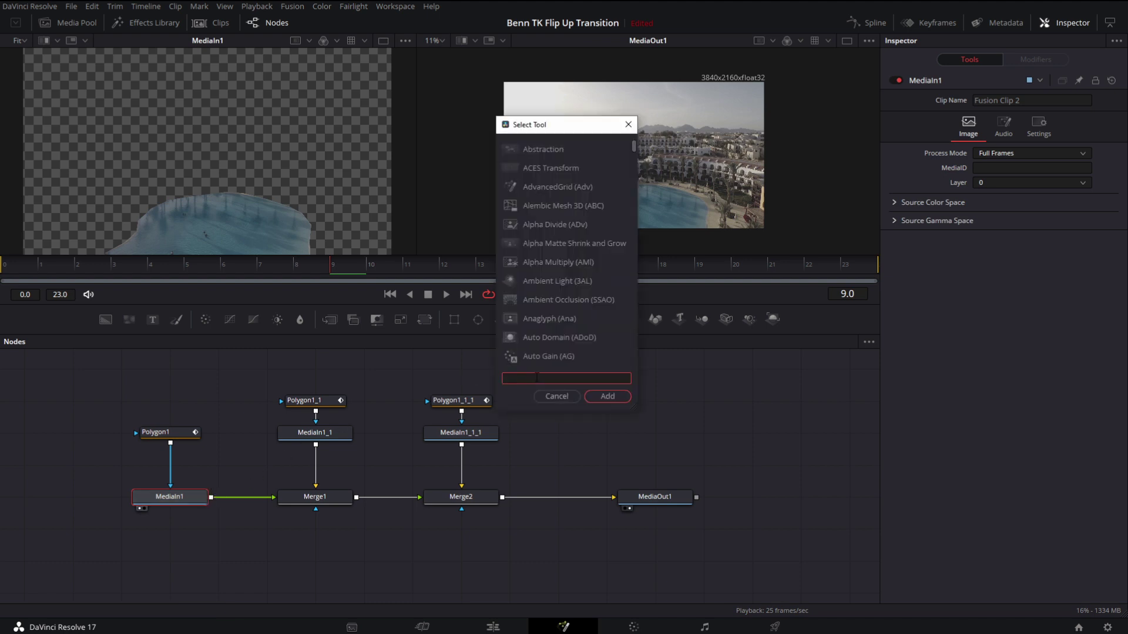
pyautogui.write('dve')
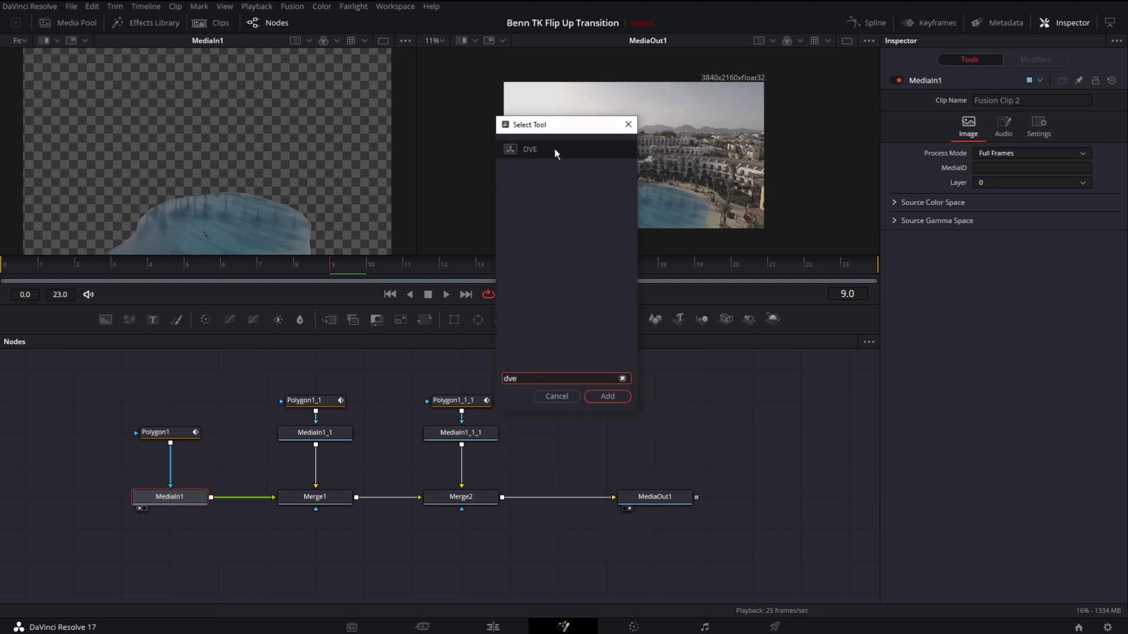
pyautogui.click(555, 149)
pyautogui.click(604, 396)
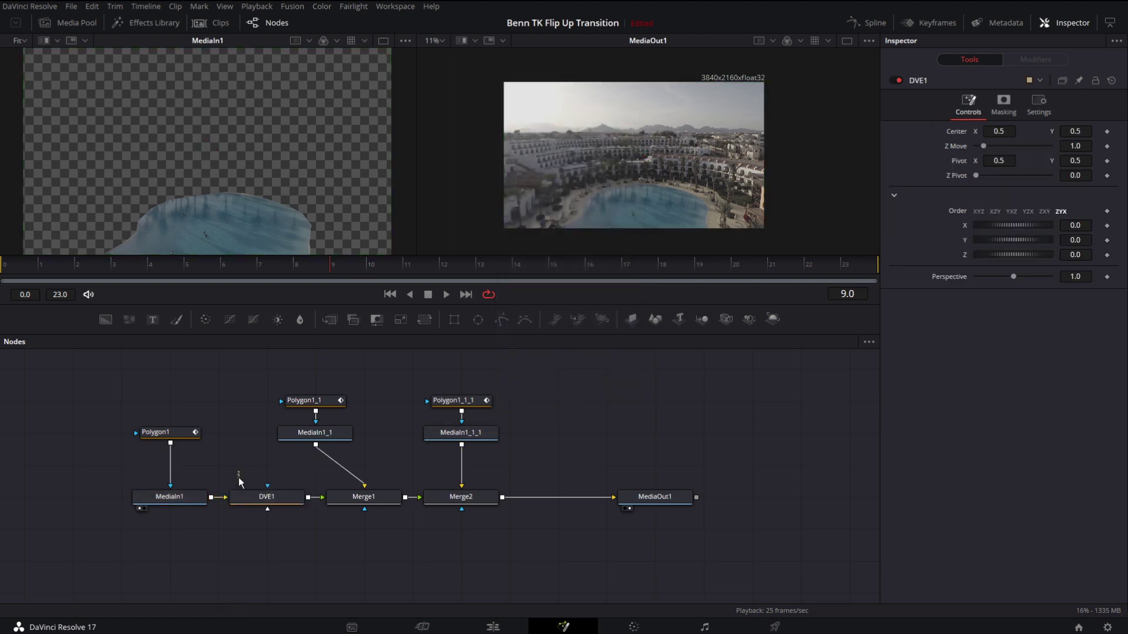
pyautogui.moveTo(135, 402); pyautogui.dragTo(261, 499)
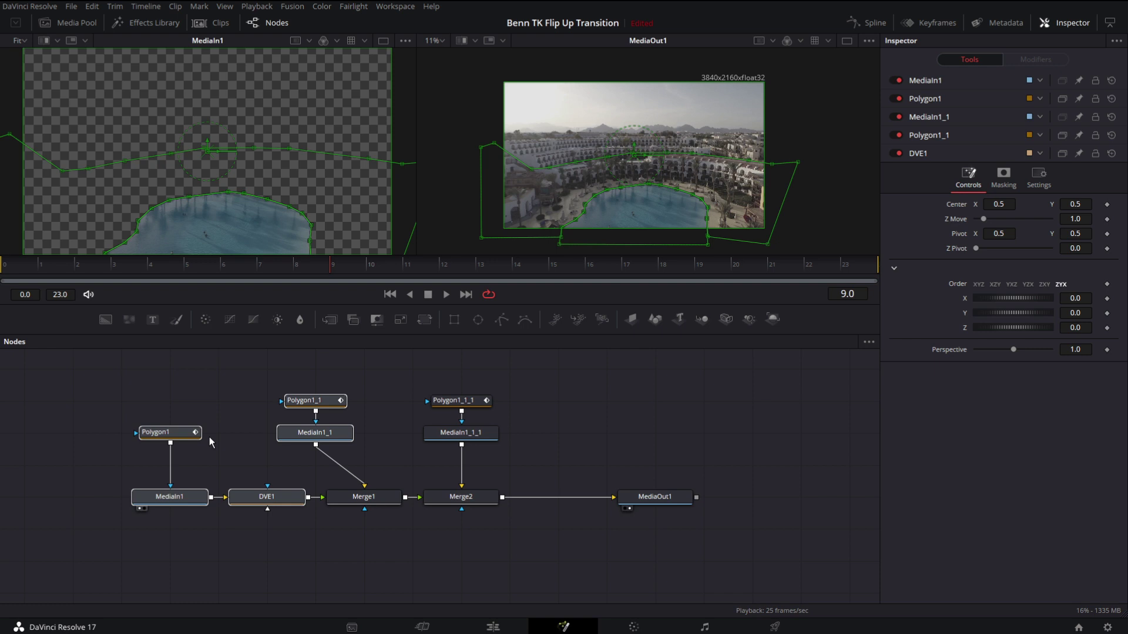
pyautogui.moveTo(115, 392); pyautogui.dragTo(129, 415)
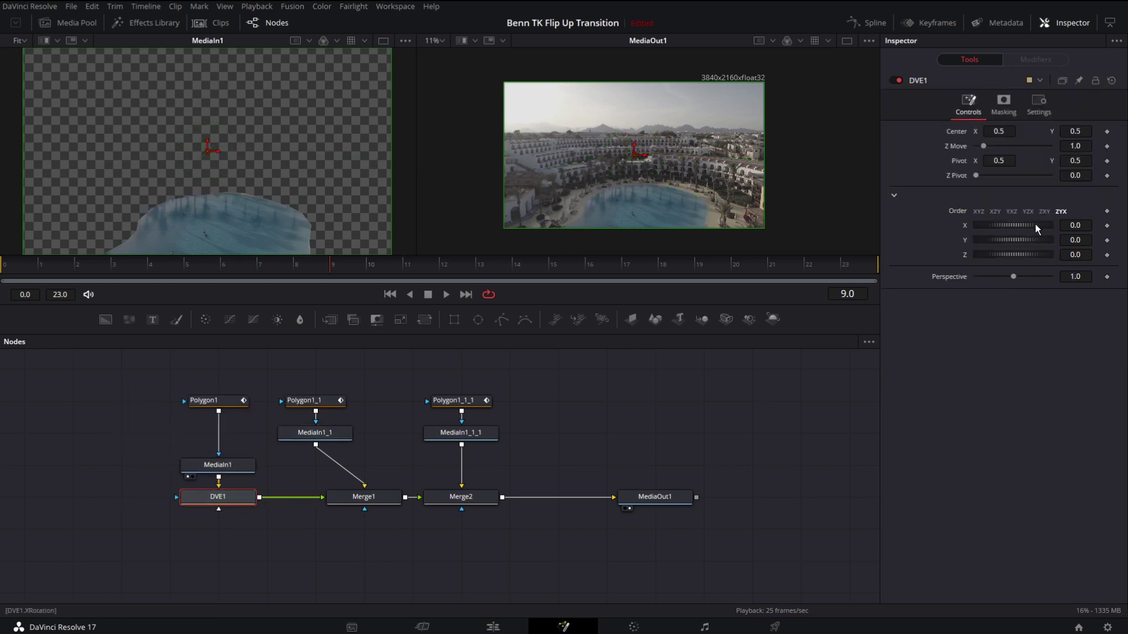
# Step: Set DVE1's Pivot Y to 0 at frame 0
pyautogui.moveTo(1035, 224)
pyautogui.mouseDown()
pyautogui.moveTo(1005, 220)
pyautogui.moveTo(1045, 222)
pyautogui.moveTo(1033, 223)
pyautogui.mouseUp()
pyautogui.moveTo(222, 268); pyautogui.dragTo(7, 267)
pyautogui.click(1080, 160)
pyautogui.write('0')
pyautogui.press('Tab')
# Step: Keyframe DVE1's X rotation at -90 on frame 0 and 0 on frame 7
pyautogui.click(1107, 225)
pyautogui.click(1084, 225)
pyautogui.write('-')
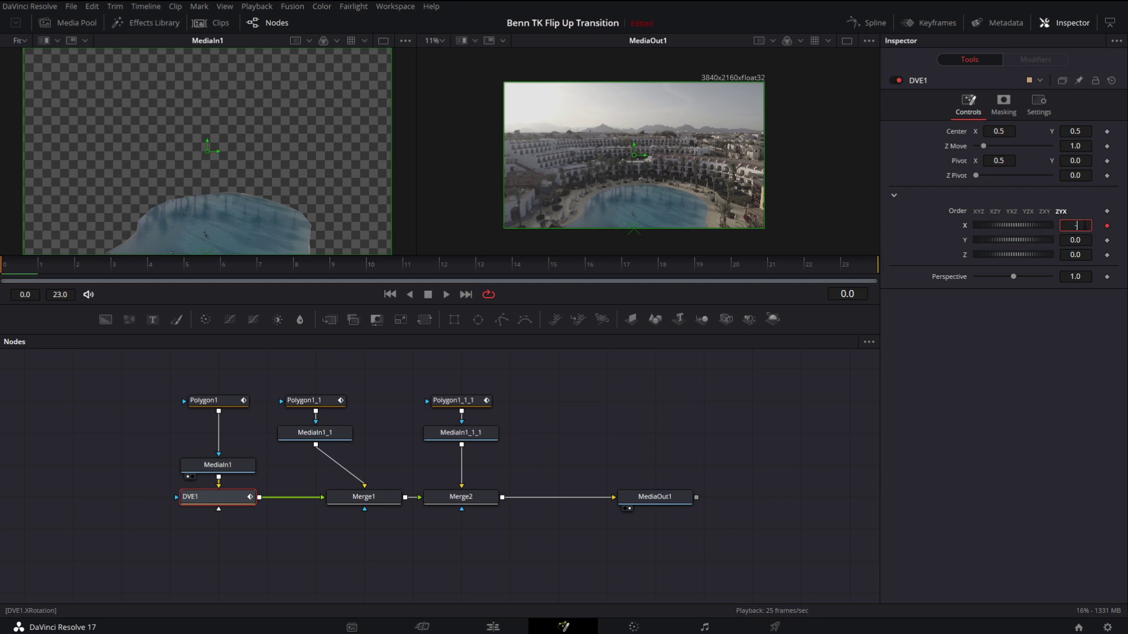
pyautogui.press('Tab')
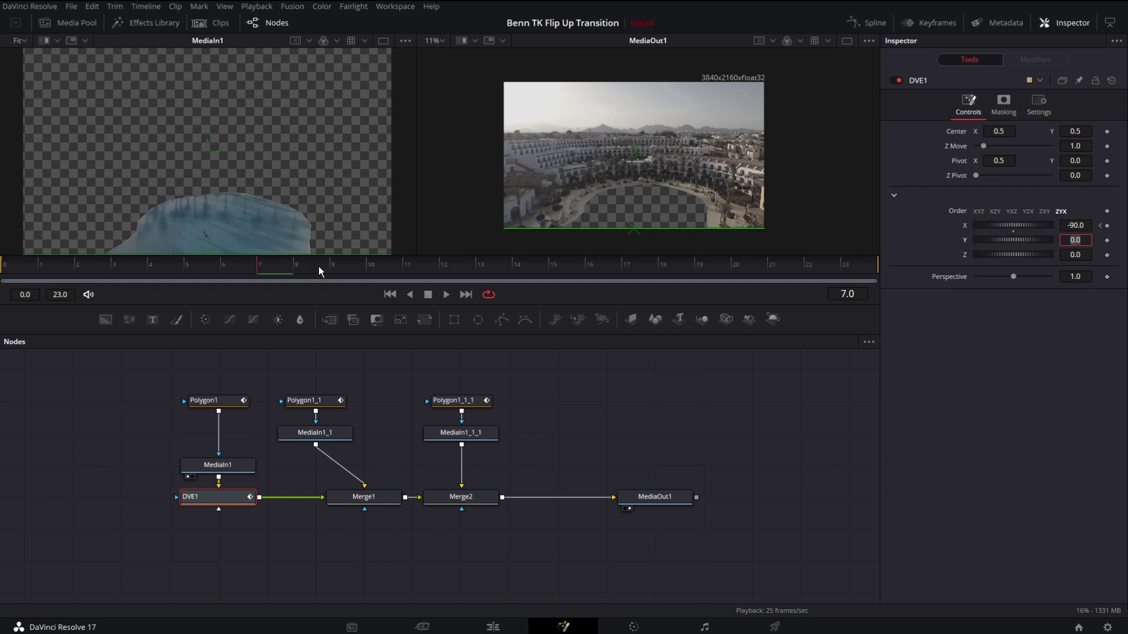
pyautogui.click(1075, 226)
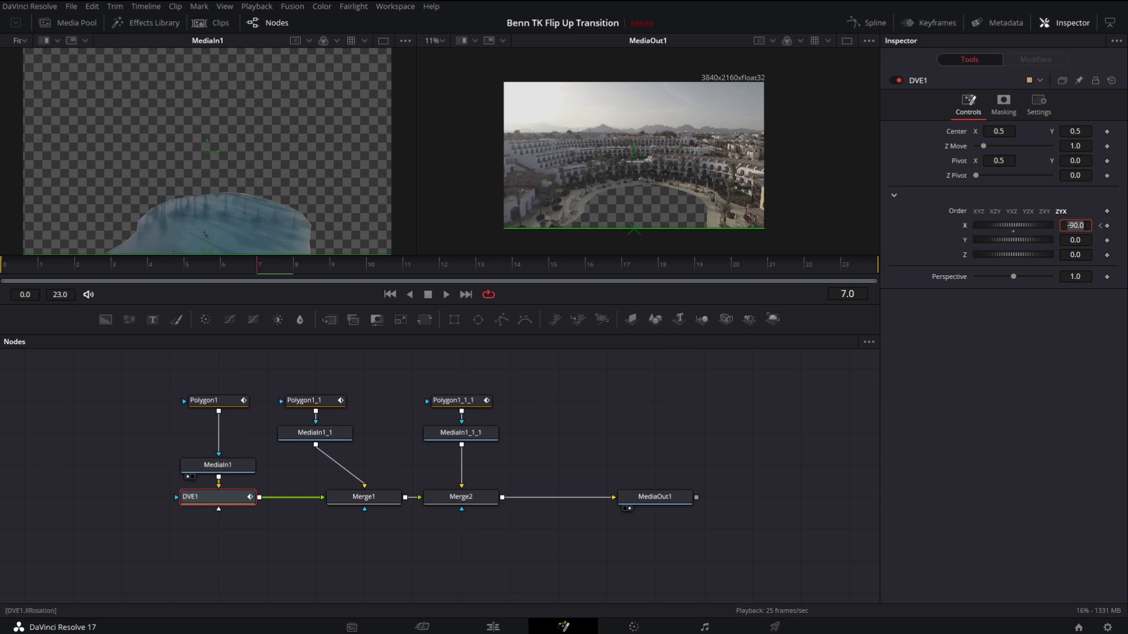
pyautogui.write('0')
# Step: Shift the second layer and Merge2 nodes right, then insert a DVE2 node after MediaIn1_1
pyautogui.moveTo(271, 388); pyautogui.dragTo(376, 433)
pyautogui.moveTo(461, 496); pyautogui.dragTo(509, 496)
pyautogui.click(378, 434)
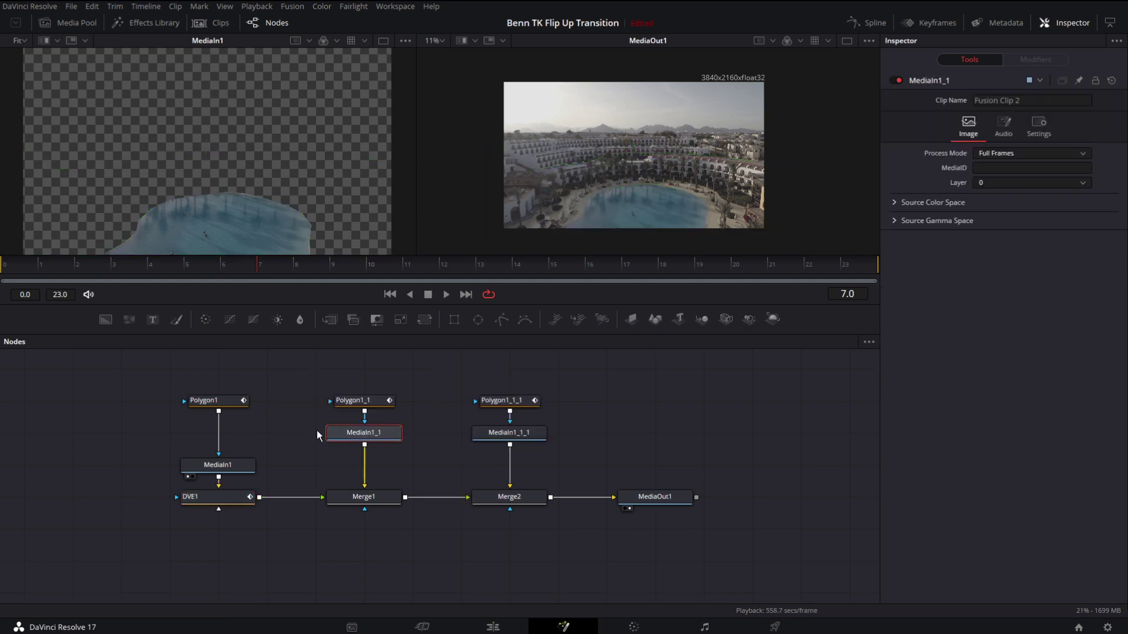
pyautogui.hotkey('shift', 'space')
pyautogui.write('DVE')
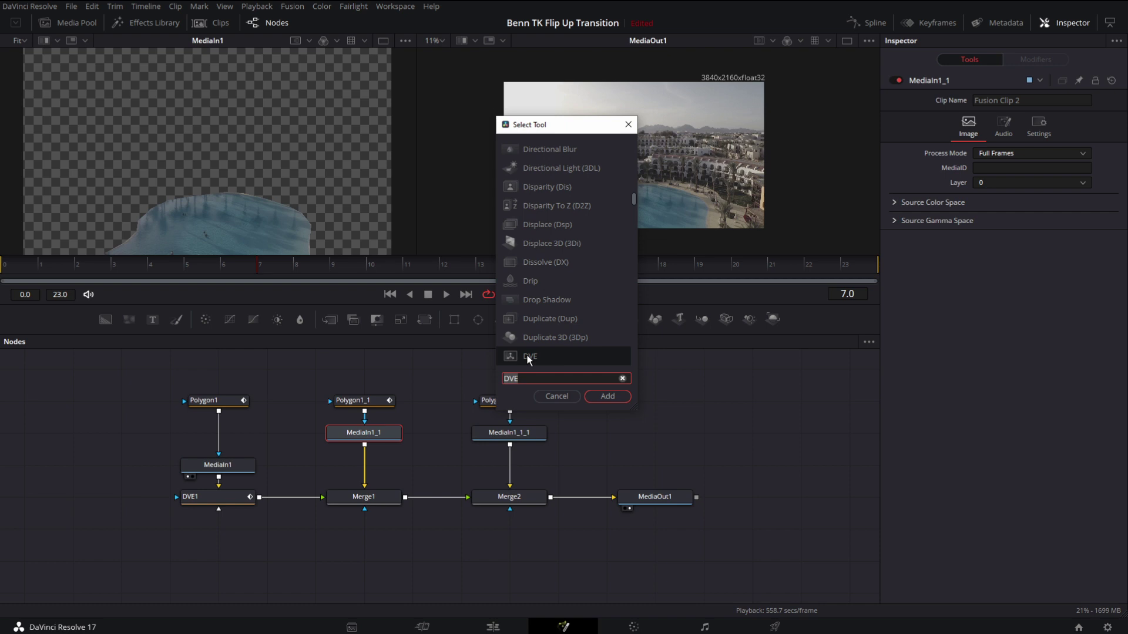
pyautogui.click(605, 397)
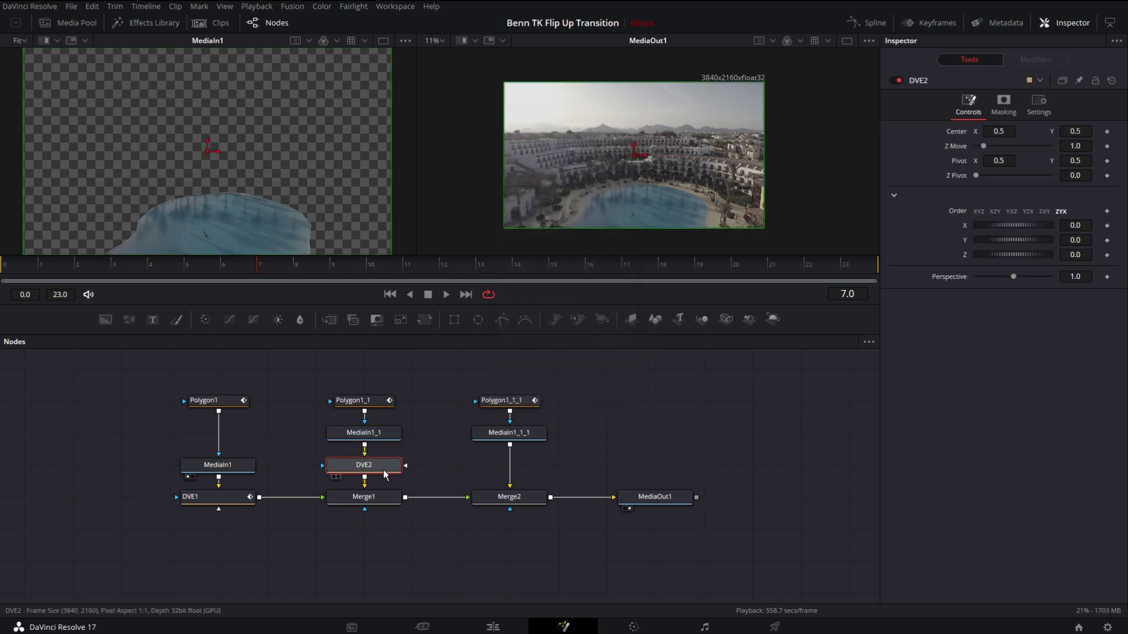
# Step: Set DVE2's Pivot Y to 0 and keyframe X rotation at -90 on frame 0
pyautogui.click(1067, 161)
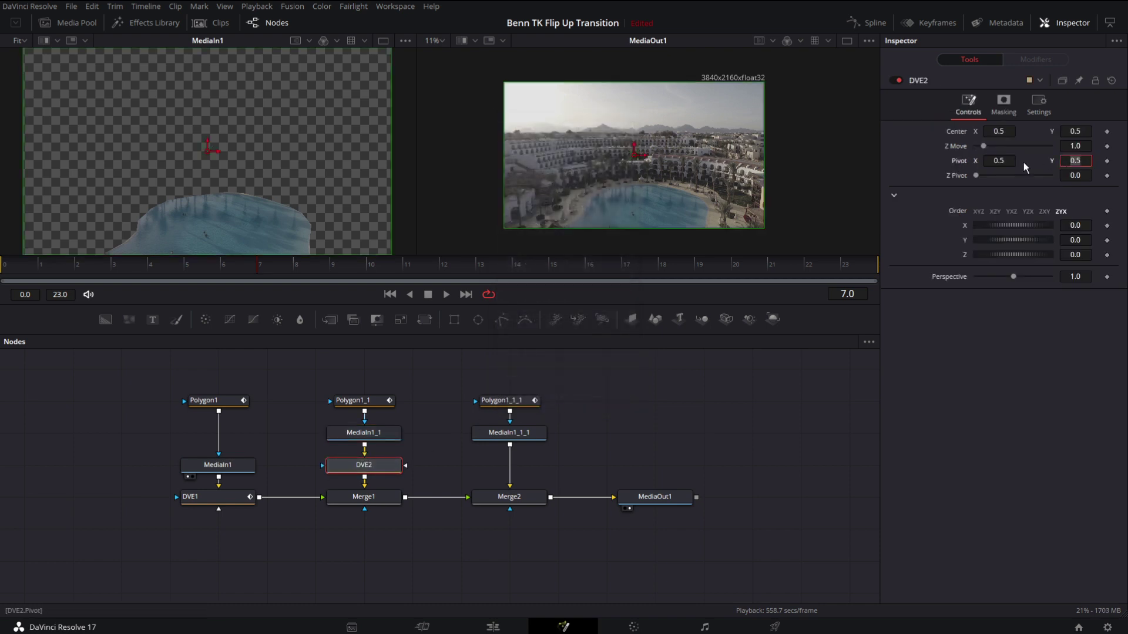
pyautogui.write('0')
pyautogui.press('Return')
pyautogui.press('Home')
pyautogui.click(1106, 225)
pyautogui.click(1075, 225)
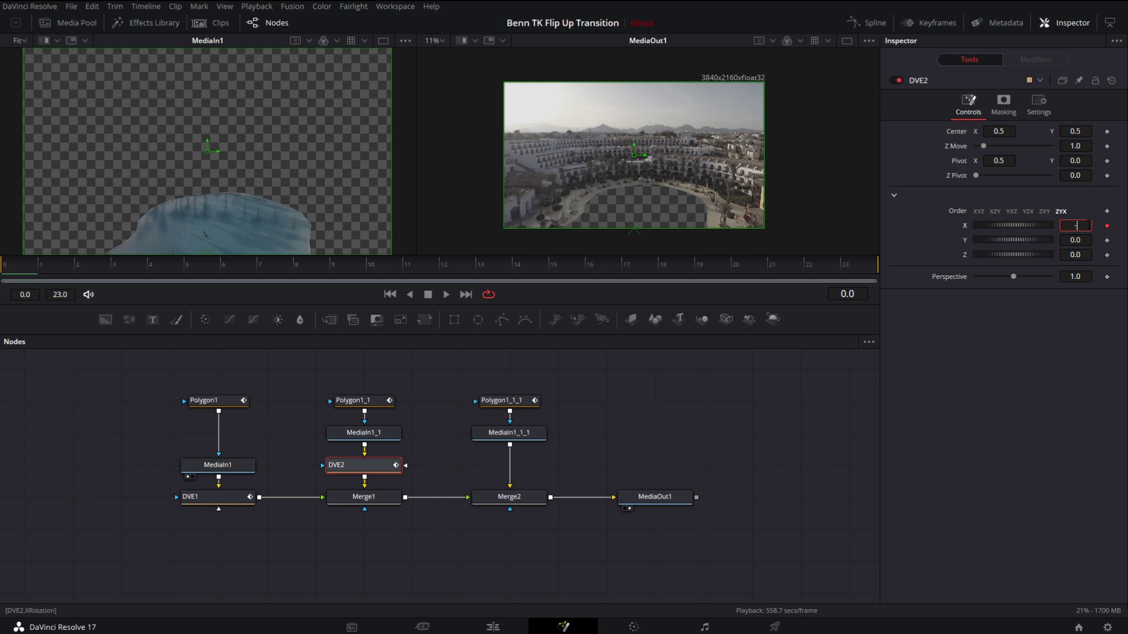
pyautogui.write('-90')
pyautogui.press('Tab')
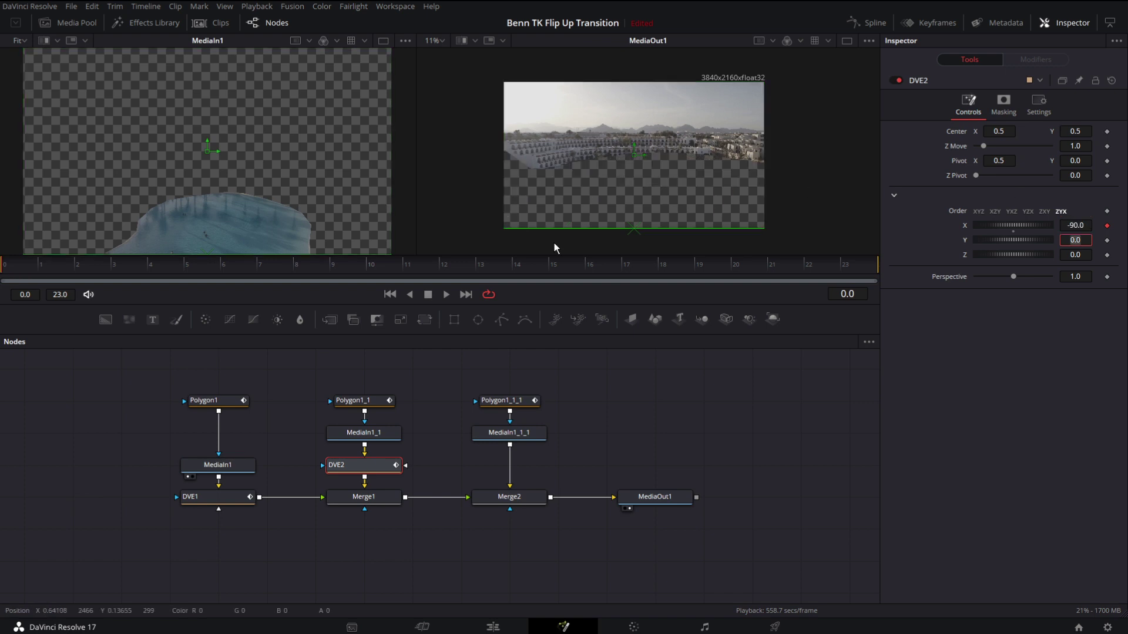
# Step: Keyframe DVE2's X rotation back to 0 at frame 15
pyautogui.click(259, 266)
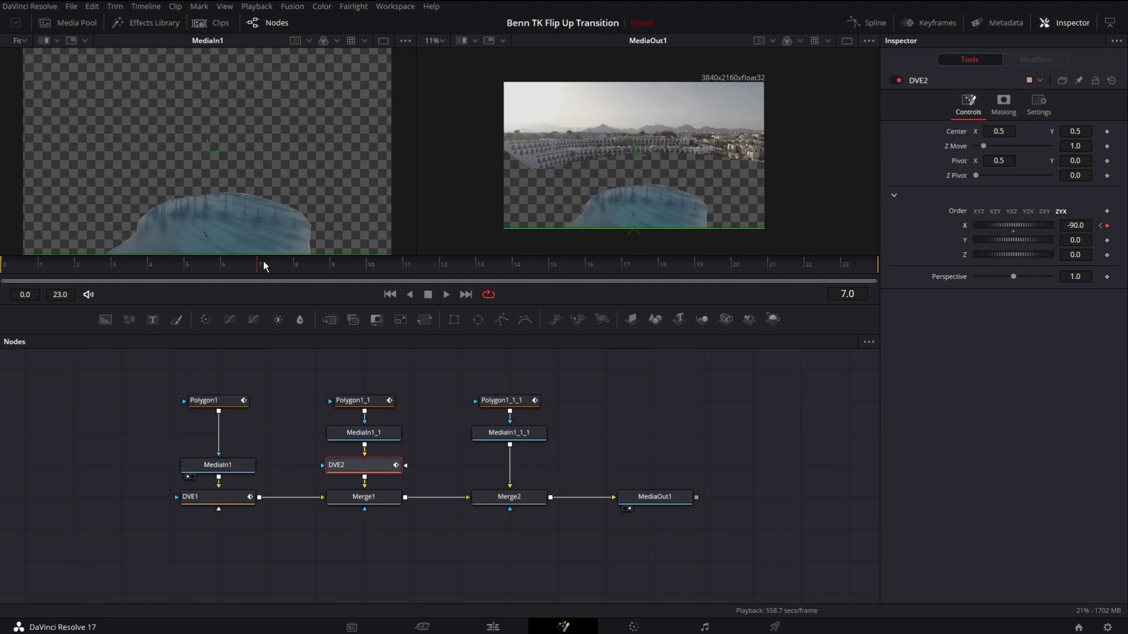
pyautogui.click(550, 266)
pyautogui.click(1075, 226)
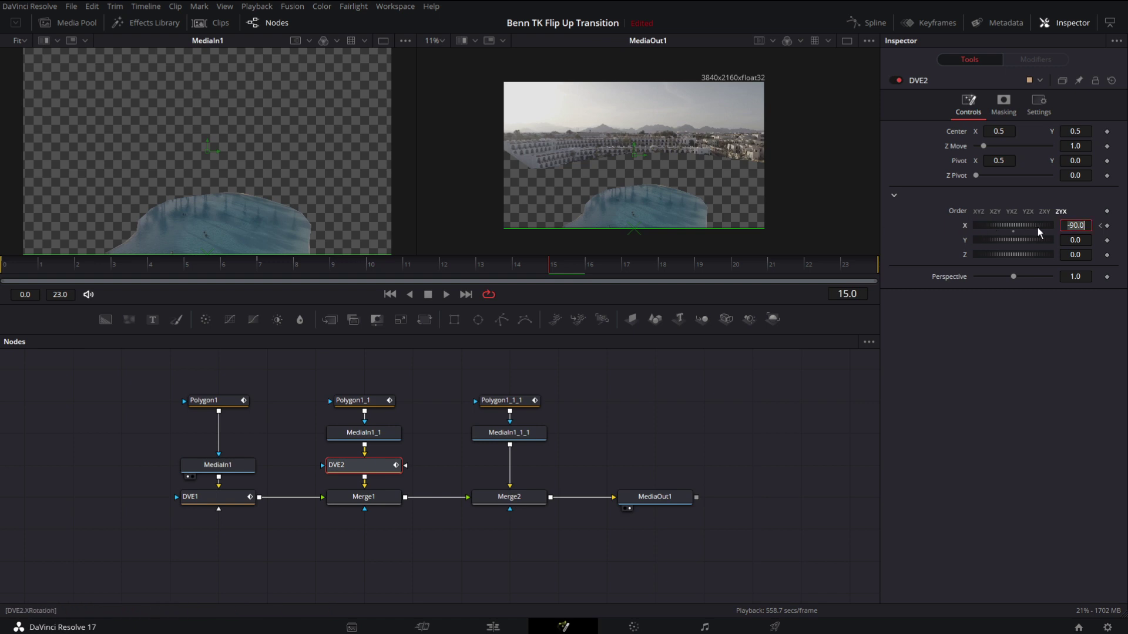
pyautogui.write('0')
pyautogui.press('Return')
# Step: Insert a DVE3 node after the third media layer MediaIn1_1_1
pyautogui.click(533, 438)
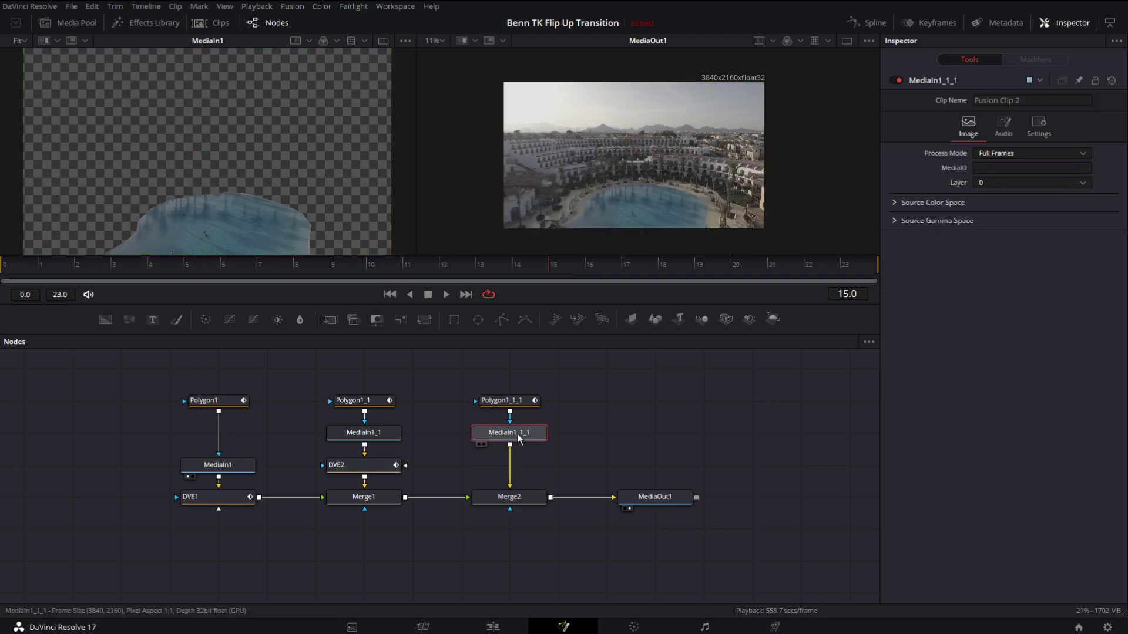
pyautogui.hotkey('shift', 'space')
pyautogui.write('DVE')
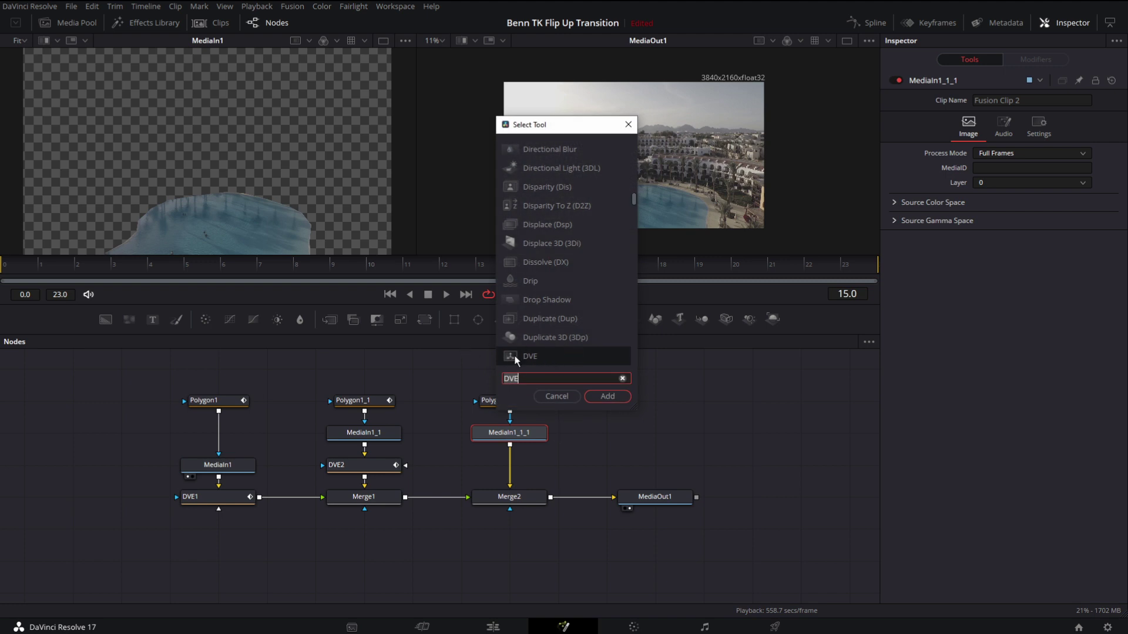
pyautogui.click(605, 397)
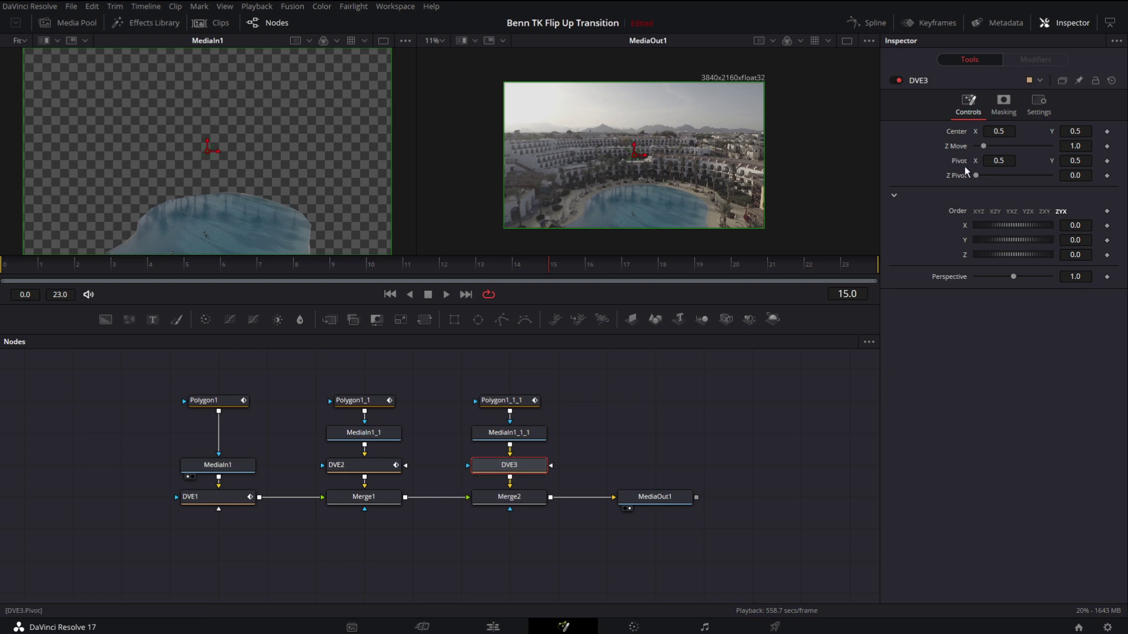
# Step: Set DVE3's Pivot Y to 0 and keyframe X rotation at -90 on frame 0
pyautogui.click(1080, 160)
pyautogui.write('0')
pyautogui.press('Tab')
pyautogui.click(6, 268)
pyautogui.click(1107, 225)
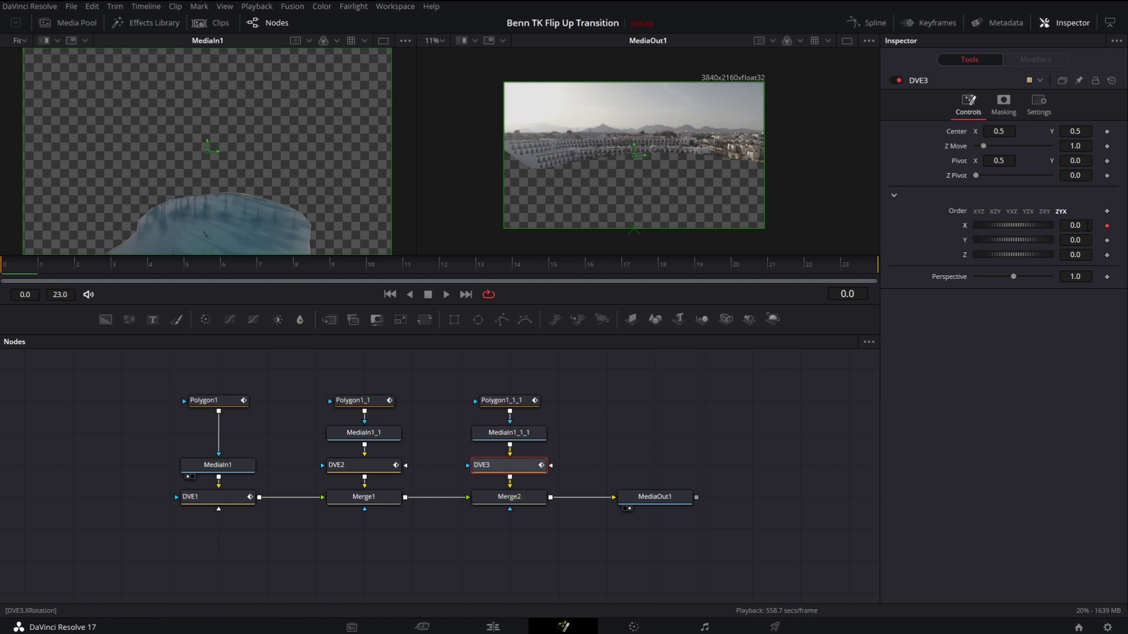
pyautogui.click(1088, 226)
pyautogui.press('BackSpace')
pyautogui.press('Tab')
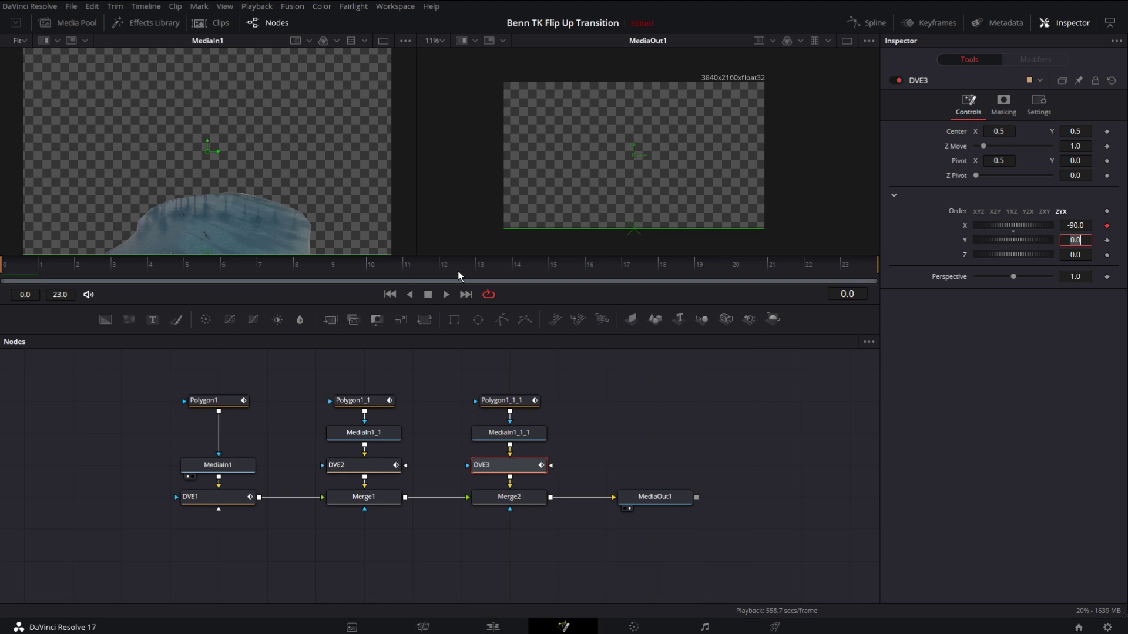
# Step: Hold DVE3's X rotation at -90 until frame 15, then keyframe 0 at frame 23
pyautogui.click(551, 264)
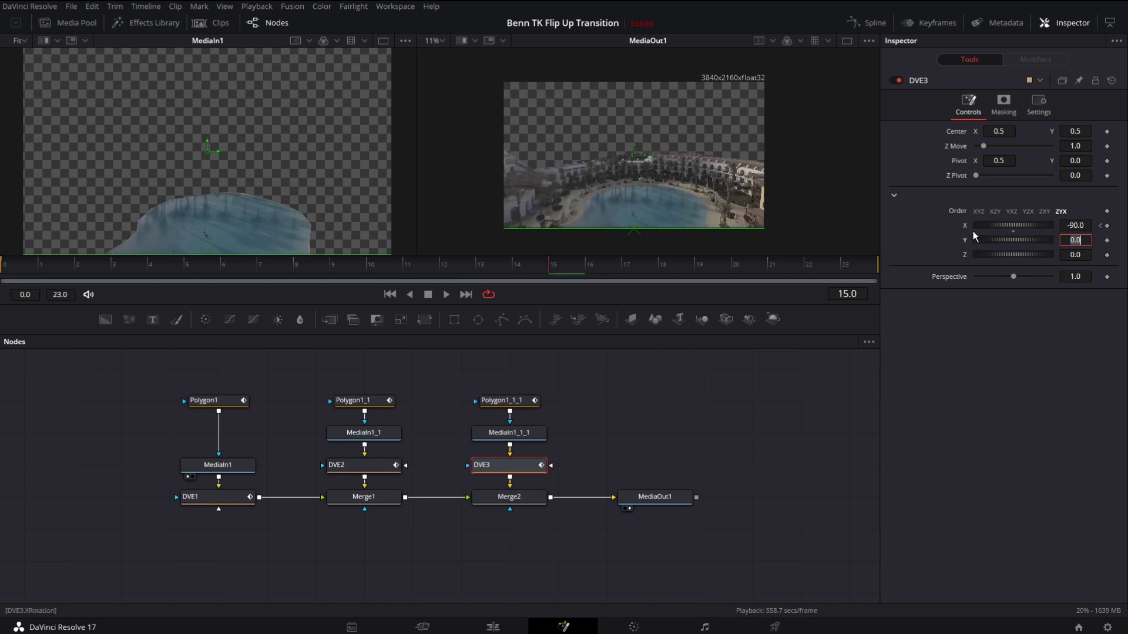
pyautogui.click(1107, 226)
pyautogui.click(844, 266)
pyautogui.click(1084, 226)
pyautogui.press('Return')
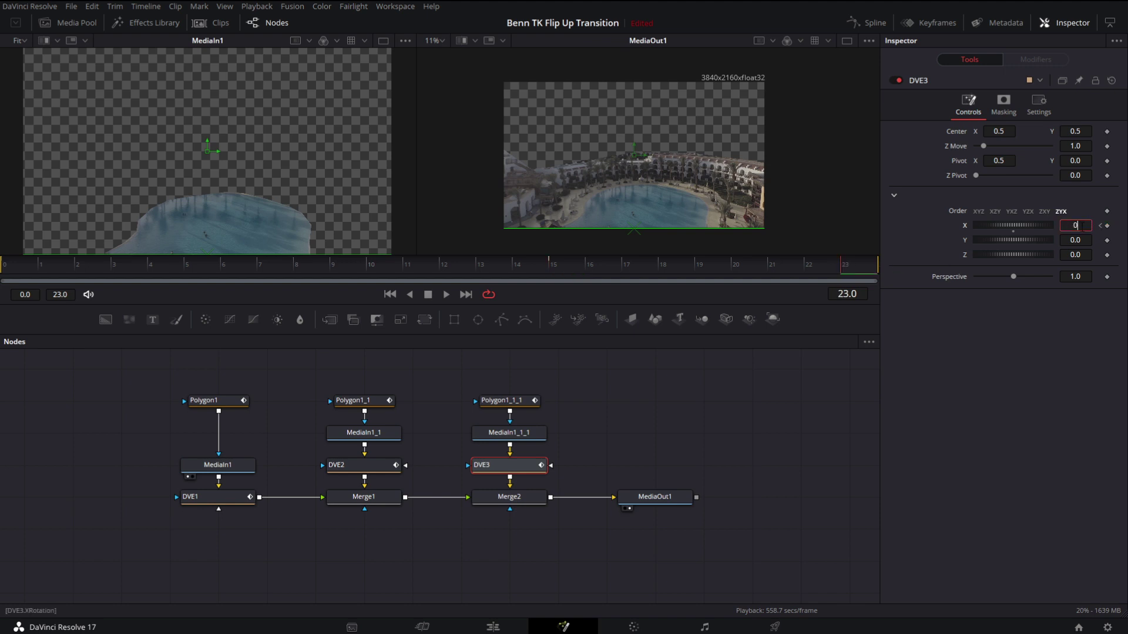
# Step: Play the flip-up animation from the first frame, then stop playback
pyautogui.click(389, 295)
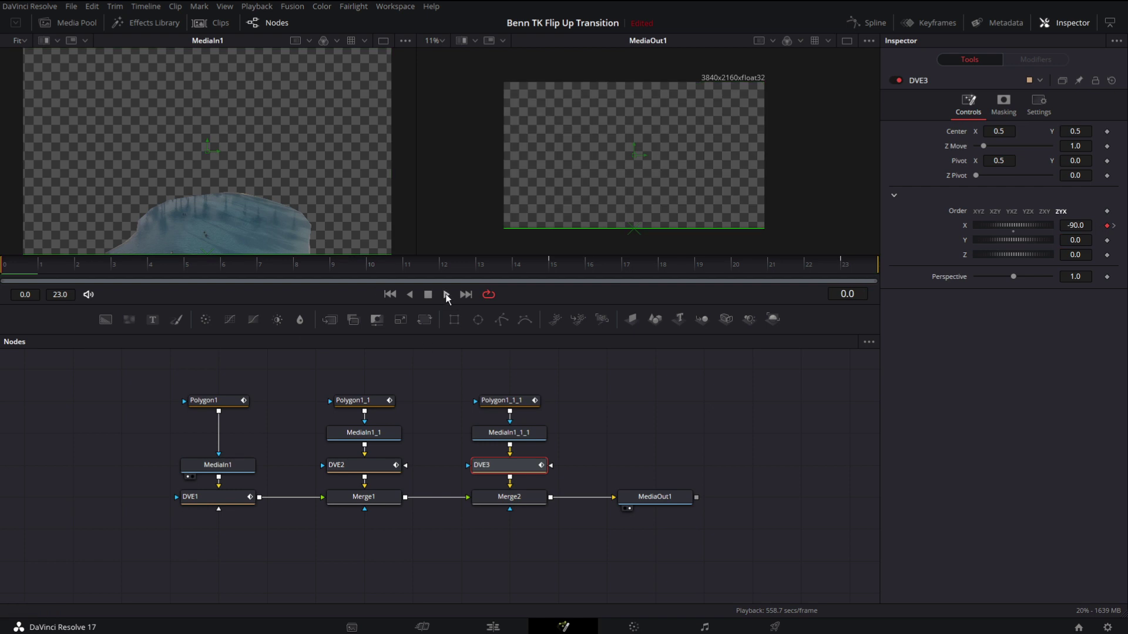
pyautogui.click(446, 295)
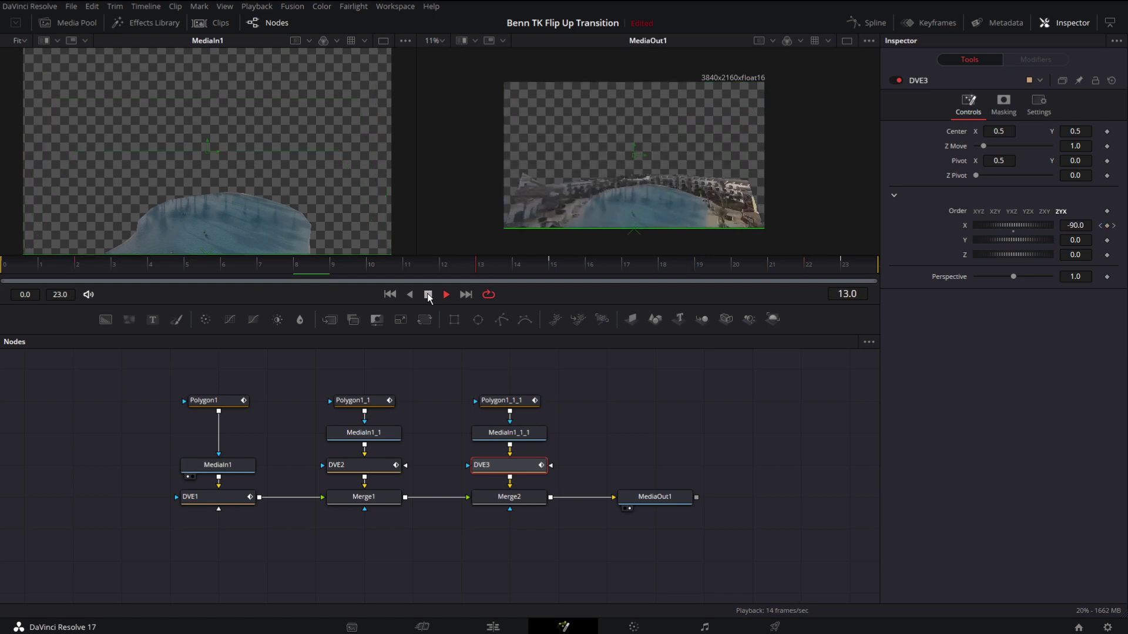
pyautogui.click(429, 295)
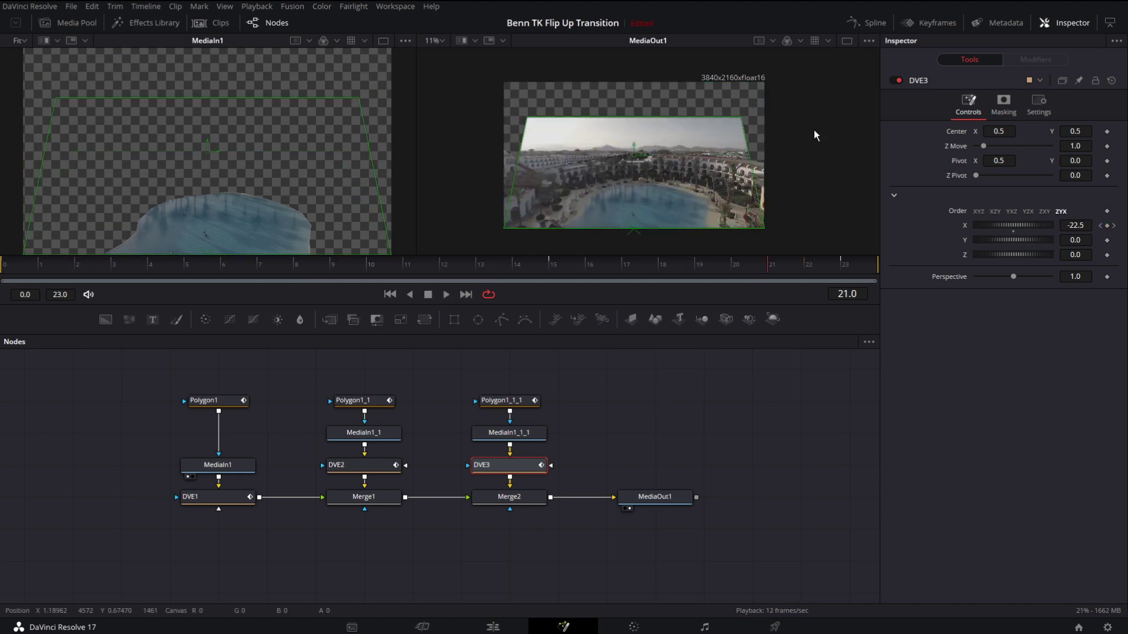
# Step: Smooth DVE3's X Rotation keyframes in the Spline editor and lengthen the lower tangent for stronger easing
pyautogui.click(866, 23)
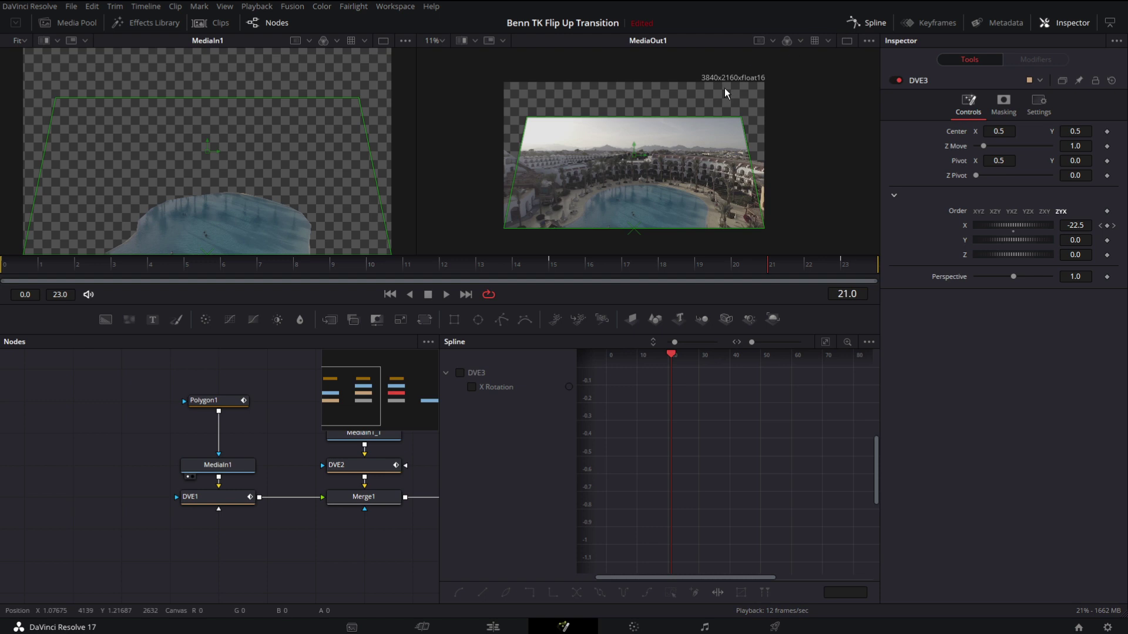
pyautogui.click(461, 372)
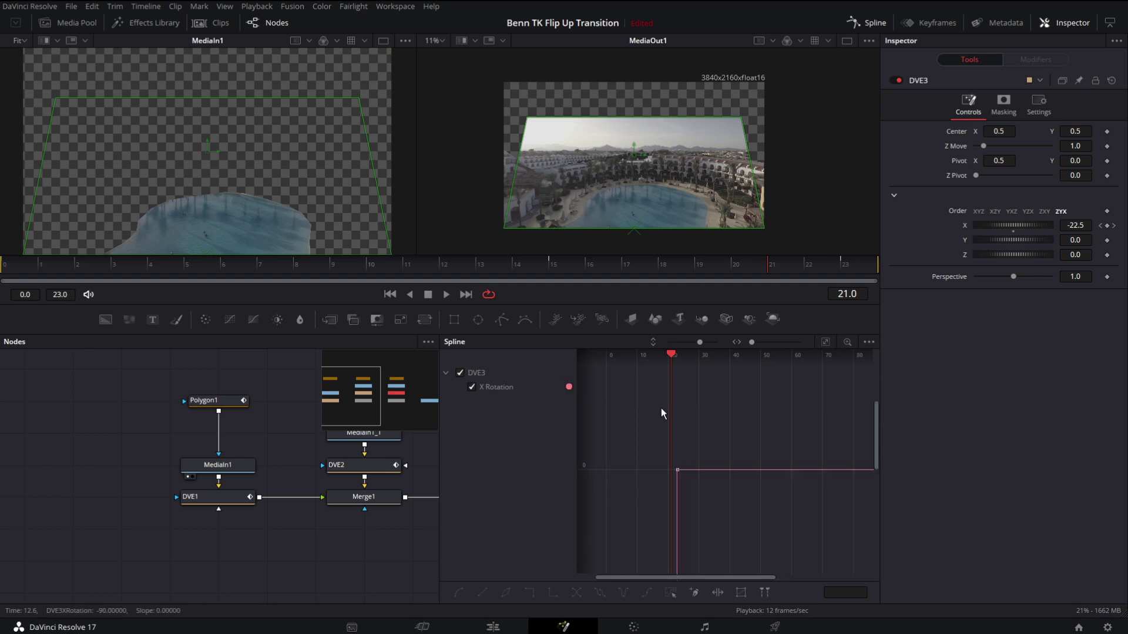
pyautogui.click(826, 342)
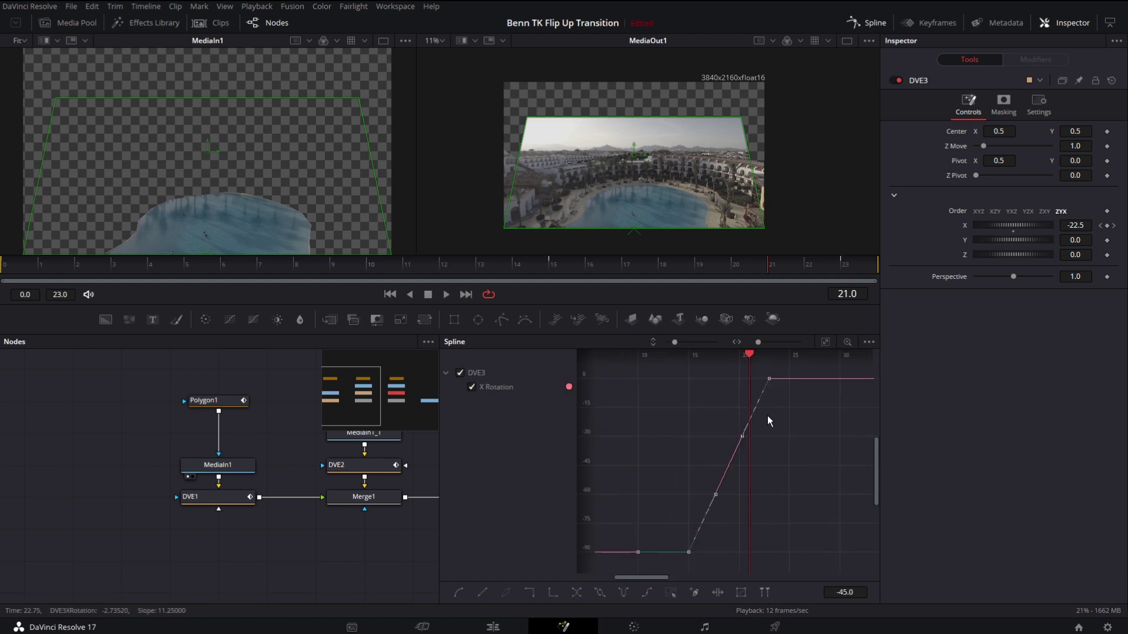
pyautogui.hotkey('shift', 's')
pyautogui.moveTo(716, 517); pyautogui.dragTo(690, 434)
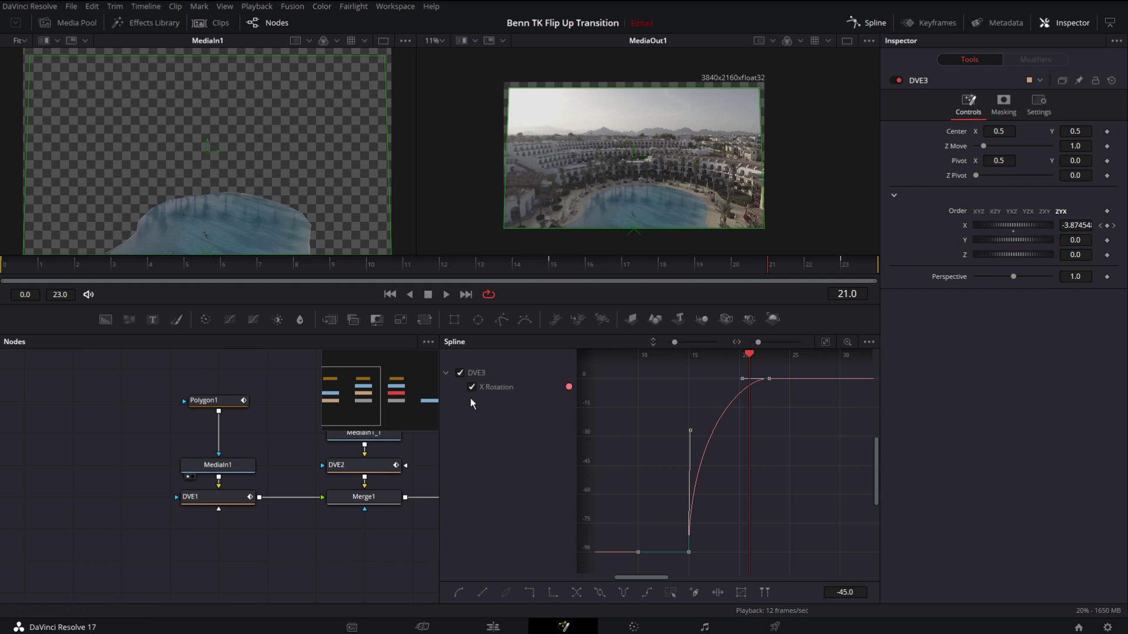
pyautogui.click(460, 374)
pyautogui.hotkey('shift', 'F7')
# Step: Smooth both of DVE2's X Rotation keyframes into an eased curve
pyautogui.click(365, 465)
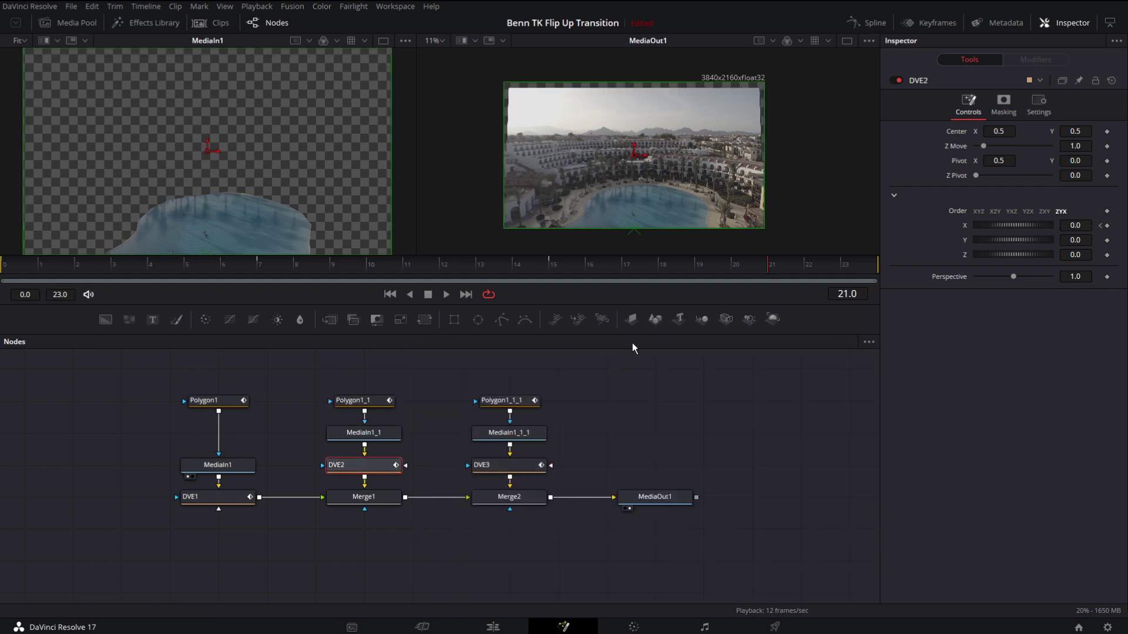
pyautogui.click(866, 23)
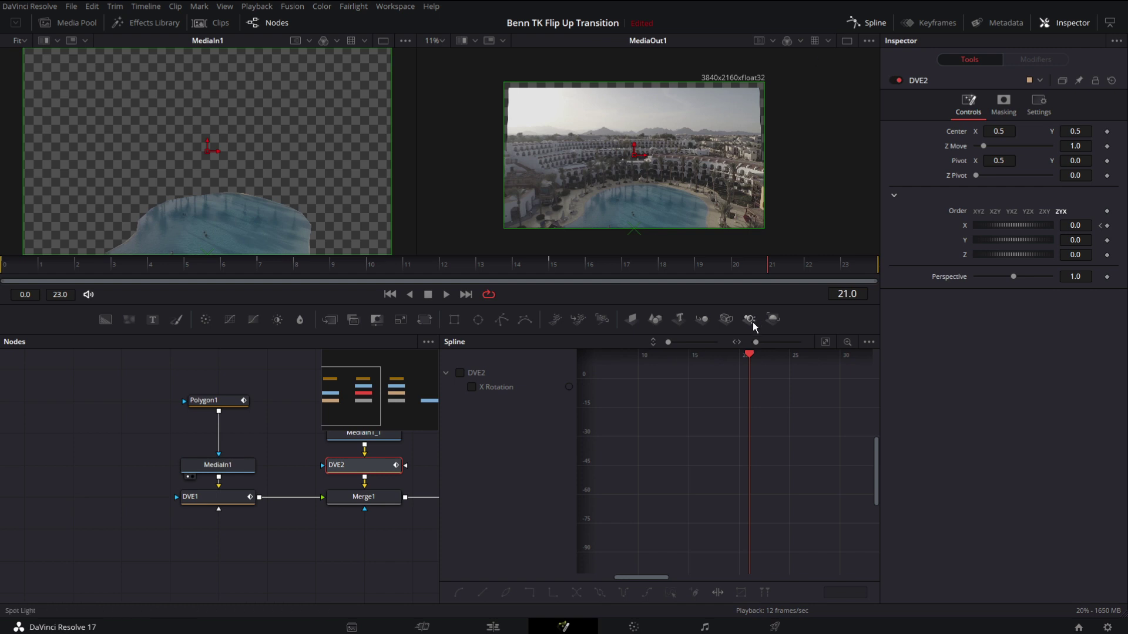
pyautogui.click(461, 372)
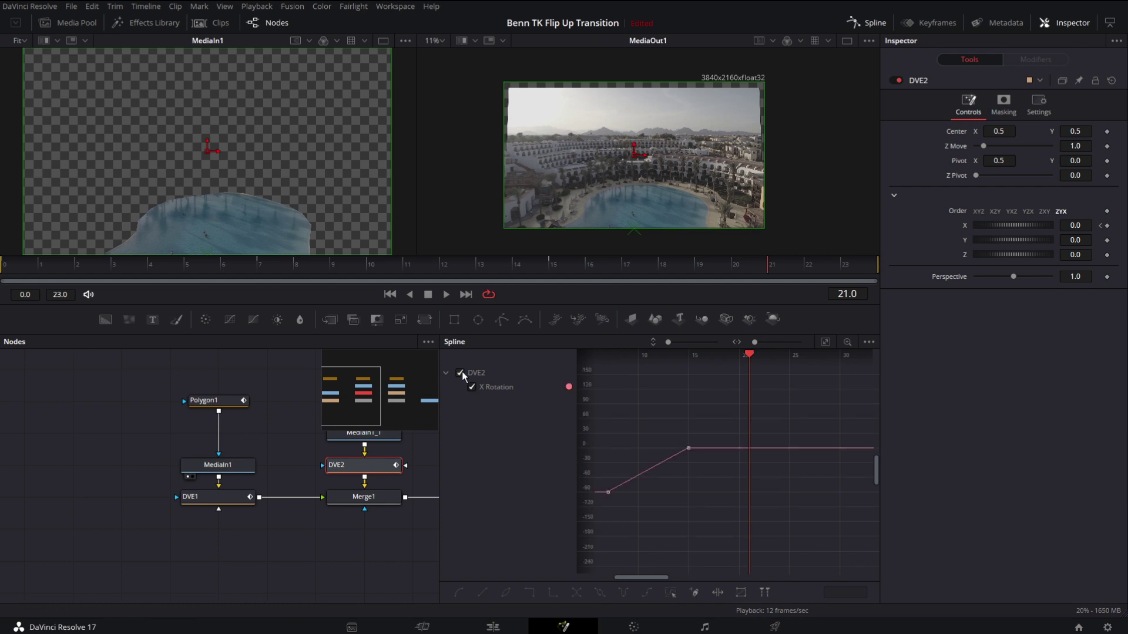
pyautogui.click(826, 343)
pyautogui.moveTo(867, 369); pyautogui.dragTo(658, 402)
pyautogui.hotkey('shift', 's')
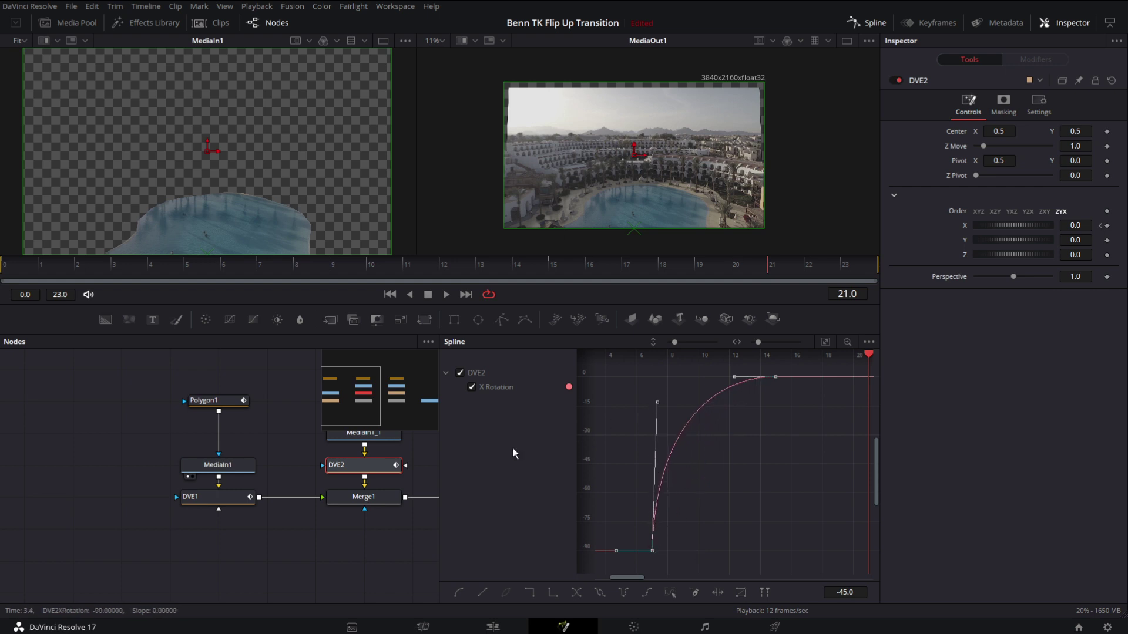
# Step: Smooth DVE1's X Rotation keyframes and pull the lower tangent up so it settles gently
pyautogui.click(217, 499)
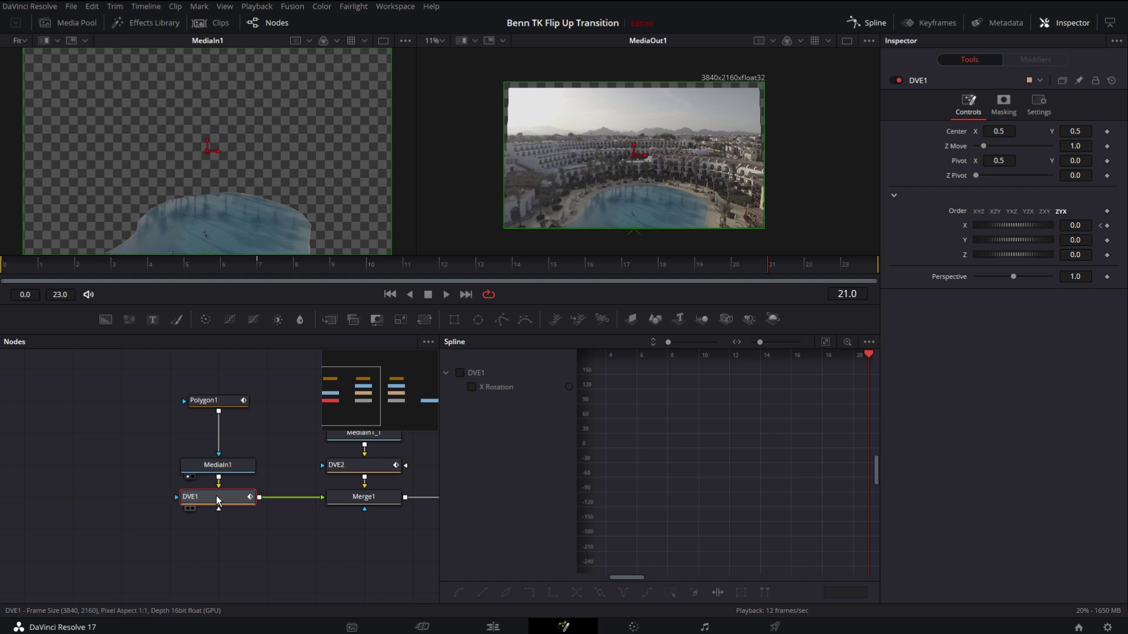
pyautogui.click(460, 373)
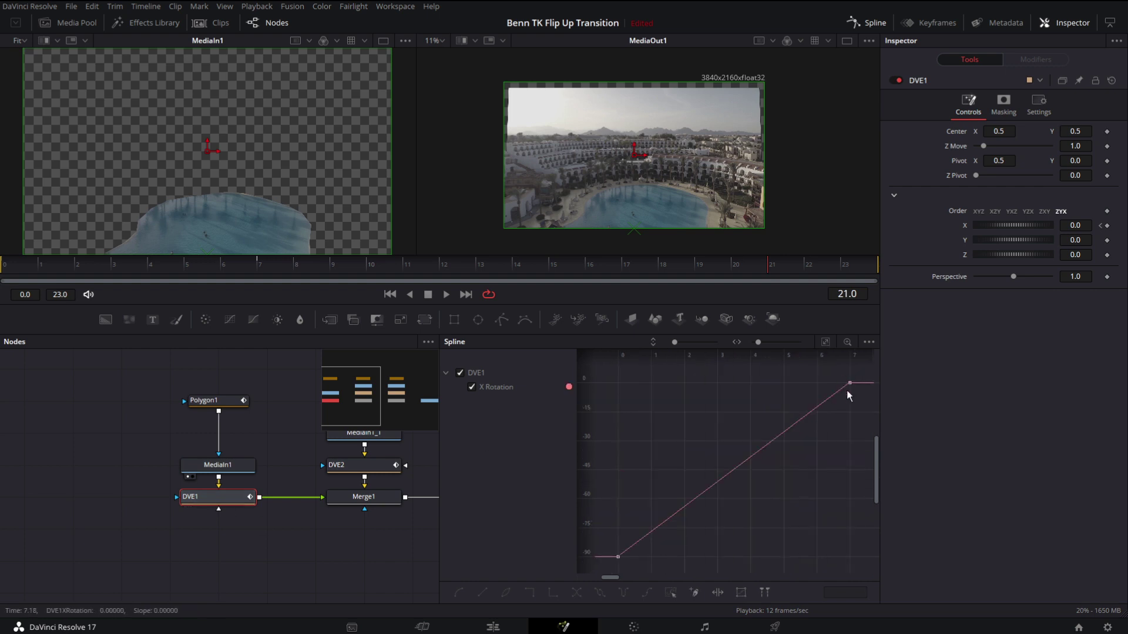
pyautogui.moveTo(855, 372); pyautogui.dragTo(610, 575)
pyautogui.hotkey('shift', 's')
pyautogui.moveTo(676, 557); pyautogui.dragTo(617, 404)
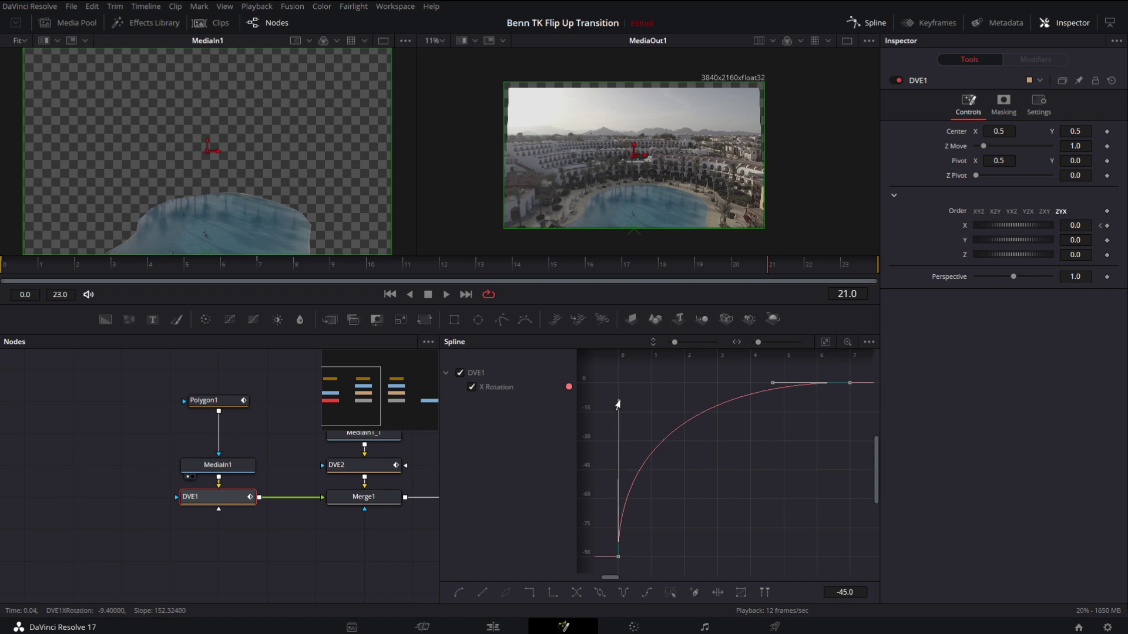
pyautogui.click(396, 561)
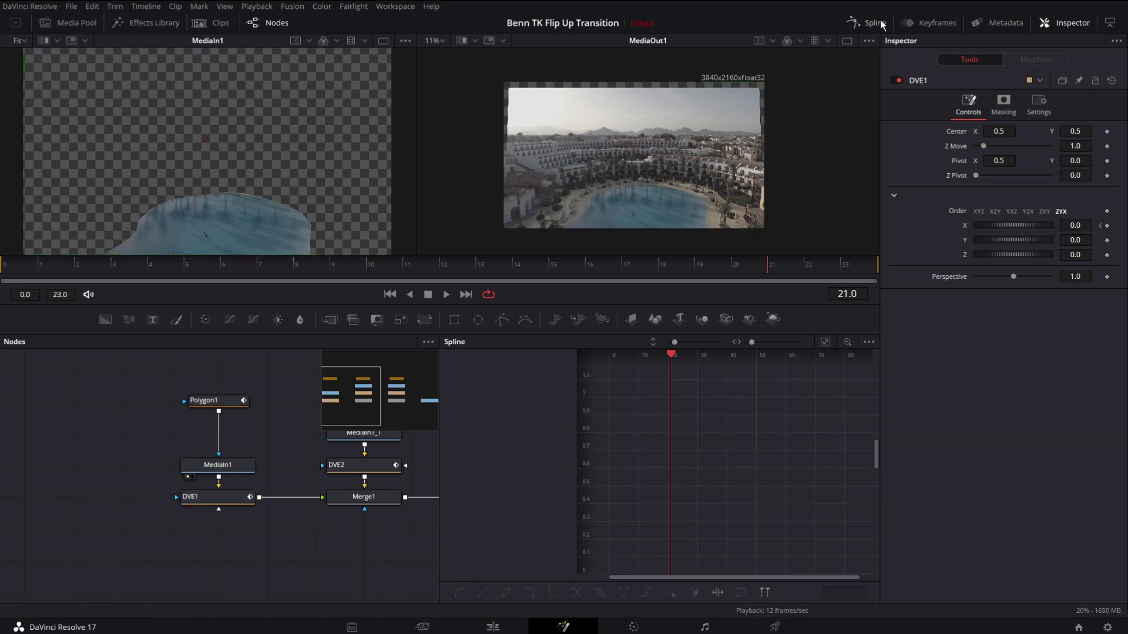
pyautogui.press('F10')
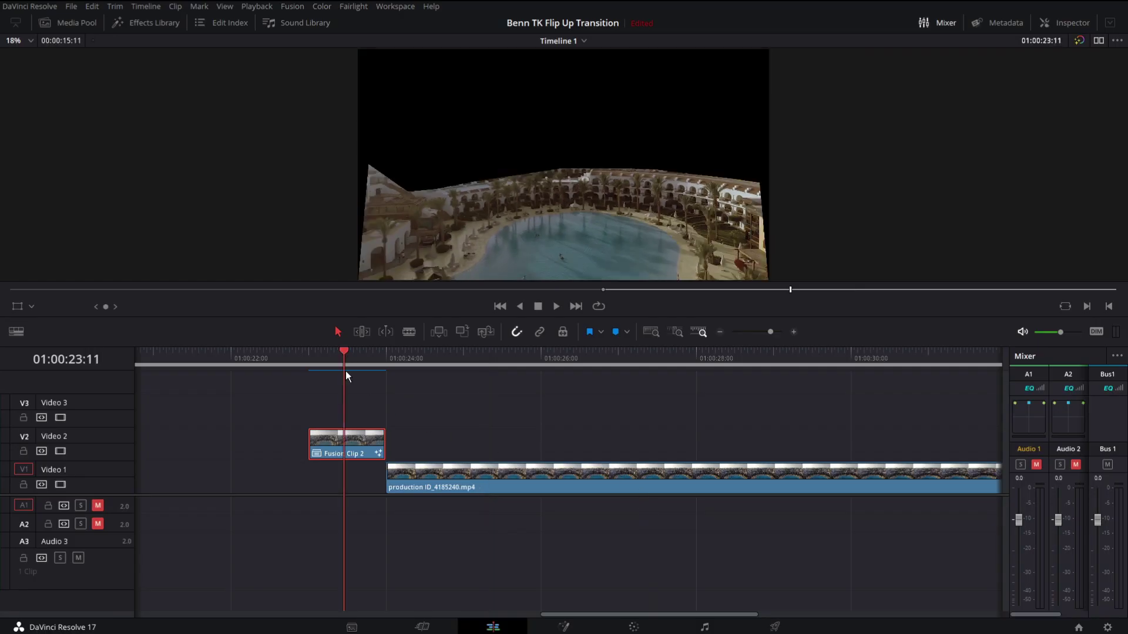
pyautogui.click(576, 629)
# Step: Enable Motion Blur in the Settings of DVE3 and DVE2
pyautogui.click(543, 456)
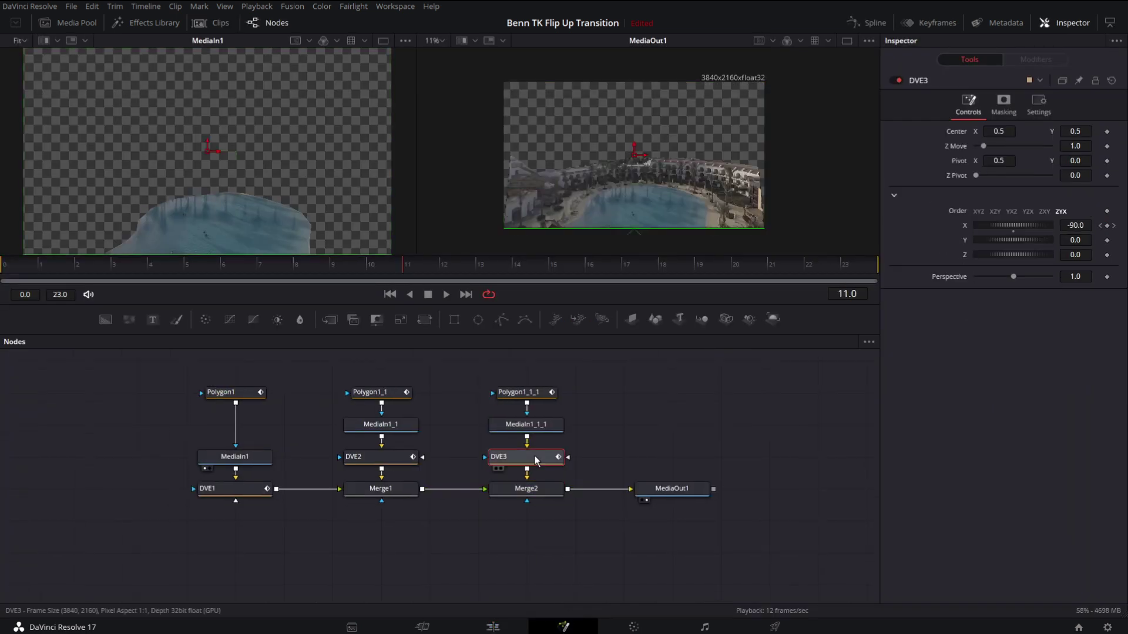
pyautogui.click(1037, 104)
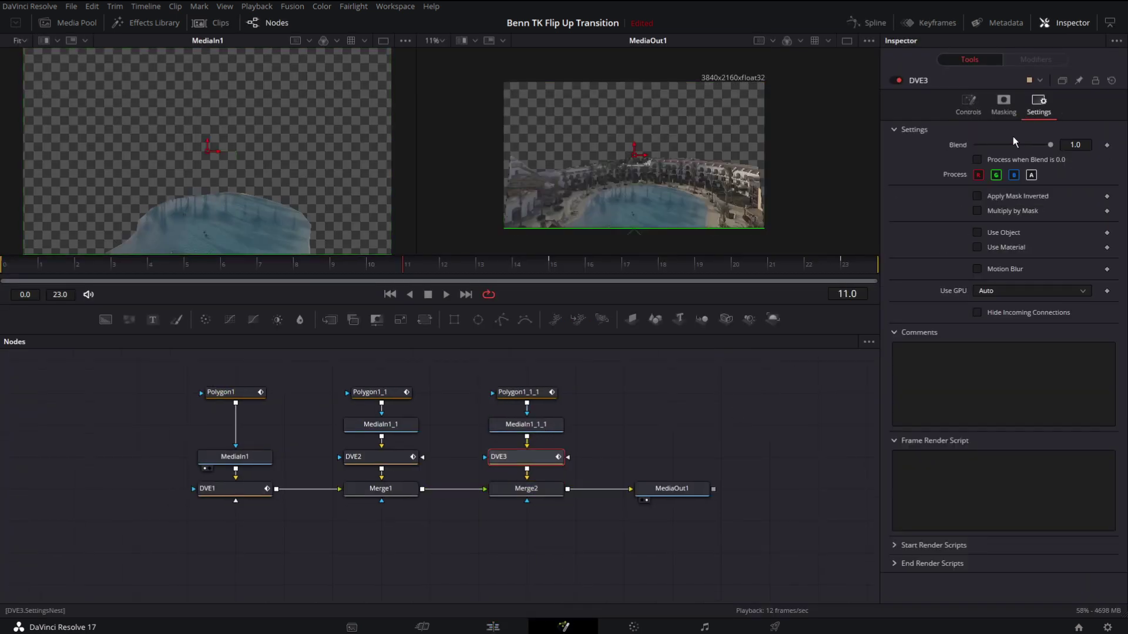
pyautogui.click(977, 269)
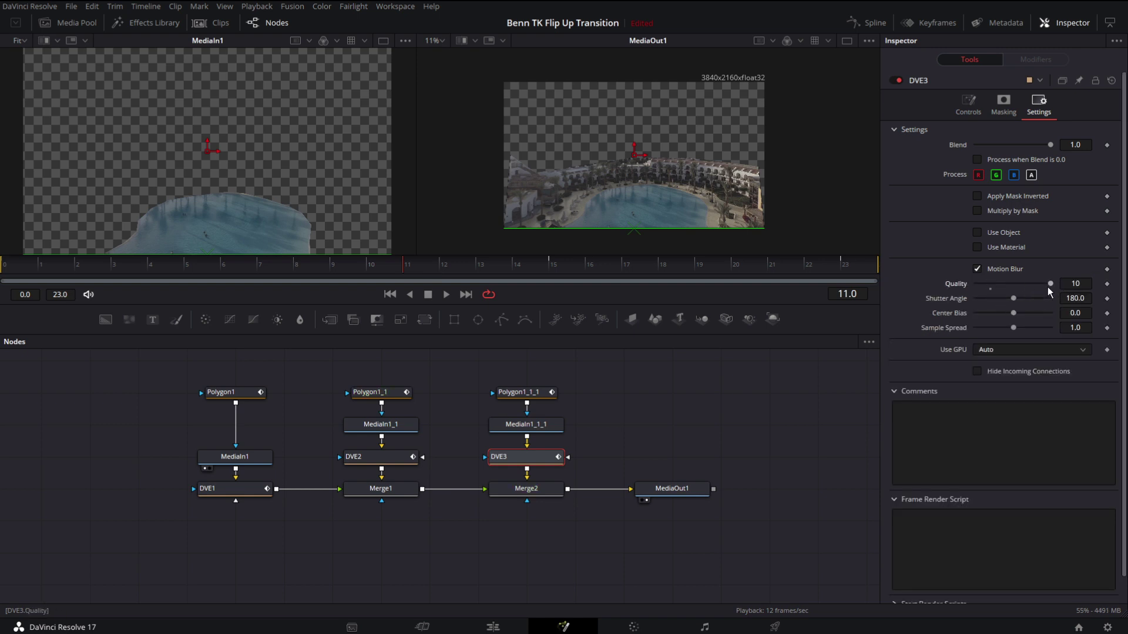
pyautogui.click(367, 457)
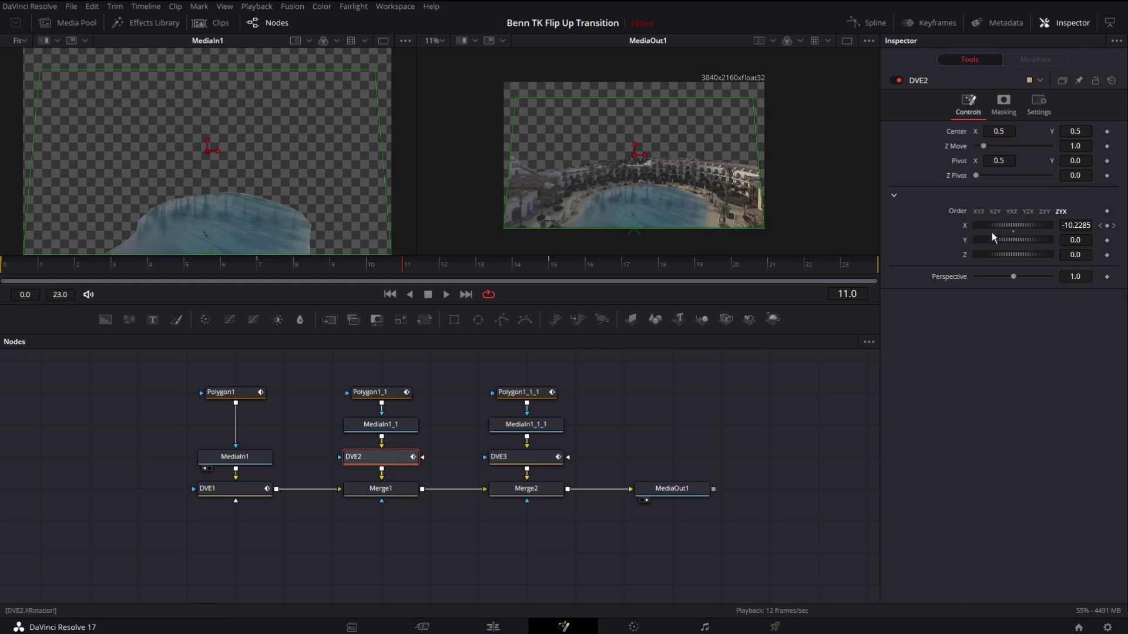
pyautogui.click(1038, 105)
pyautogui.click(978, 269)
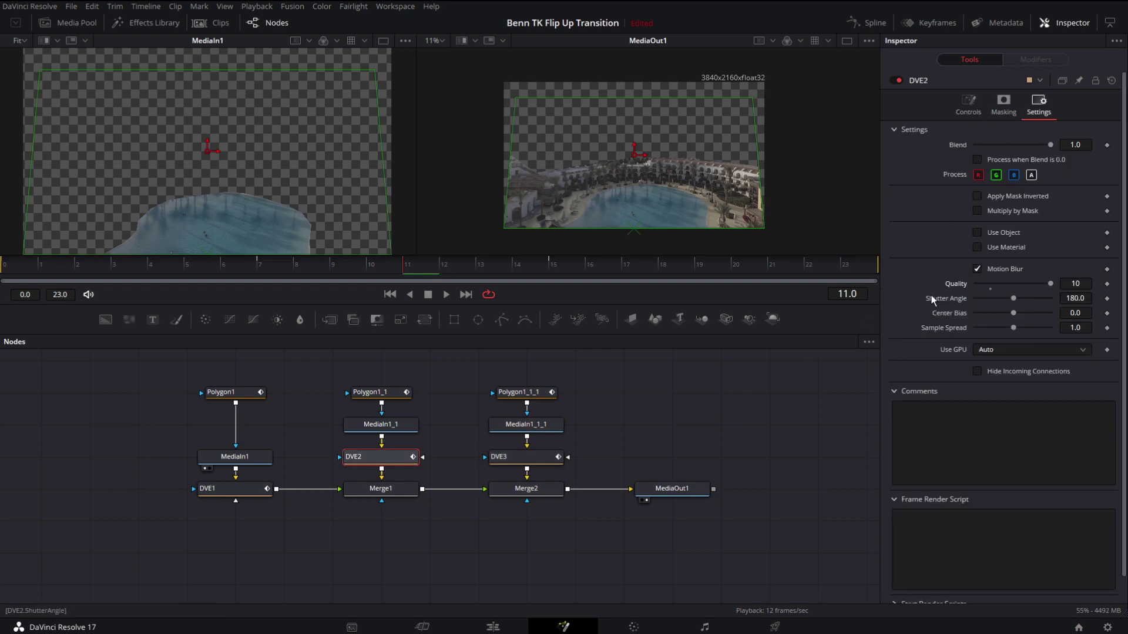
# Step: Raise DVE1's motion blur quality to 10 and move MediaOut1 right to make room after Merge2
pyautogui.click(235, 497)
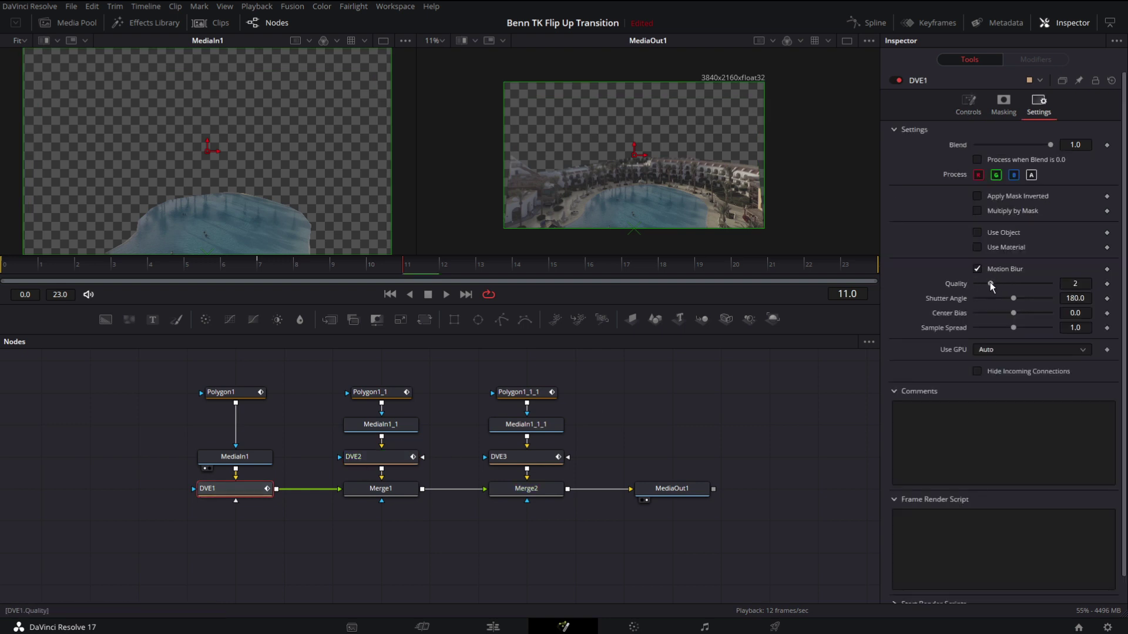
pyautogui.moveTo(991, 285); pyautogui.dragTo(1052, 287)
pyautogui.click(797, 373)
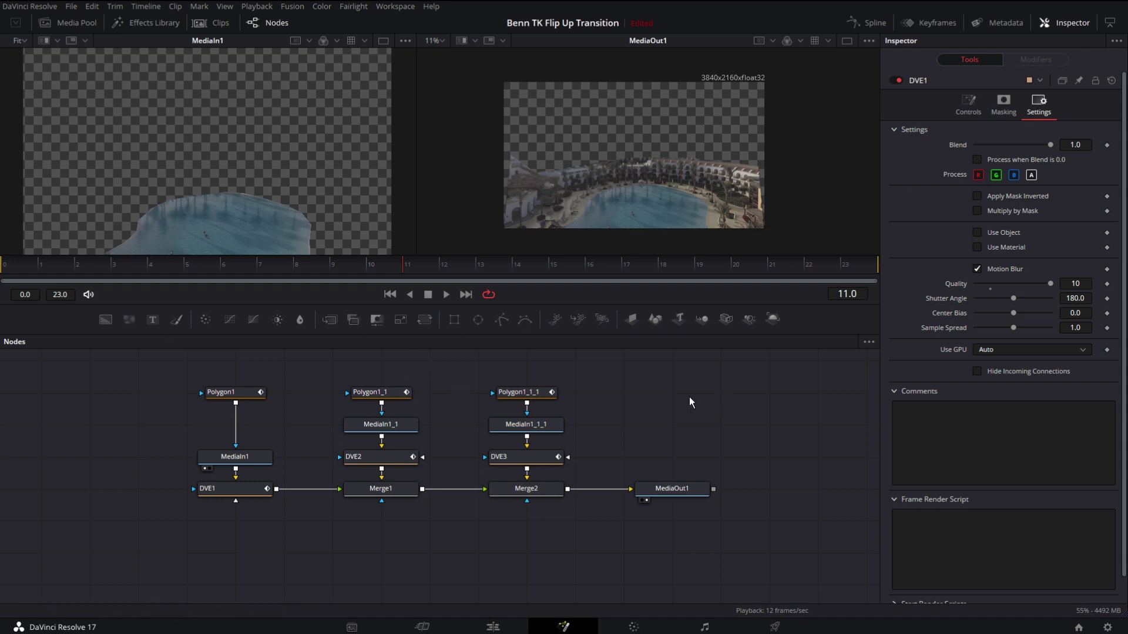
pyautogui.moveTo(670, 488); pyautogui.dragTo(767, 489)
pyautogui.click(531, 489)
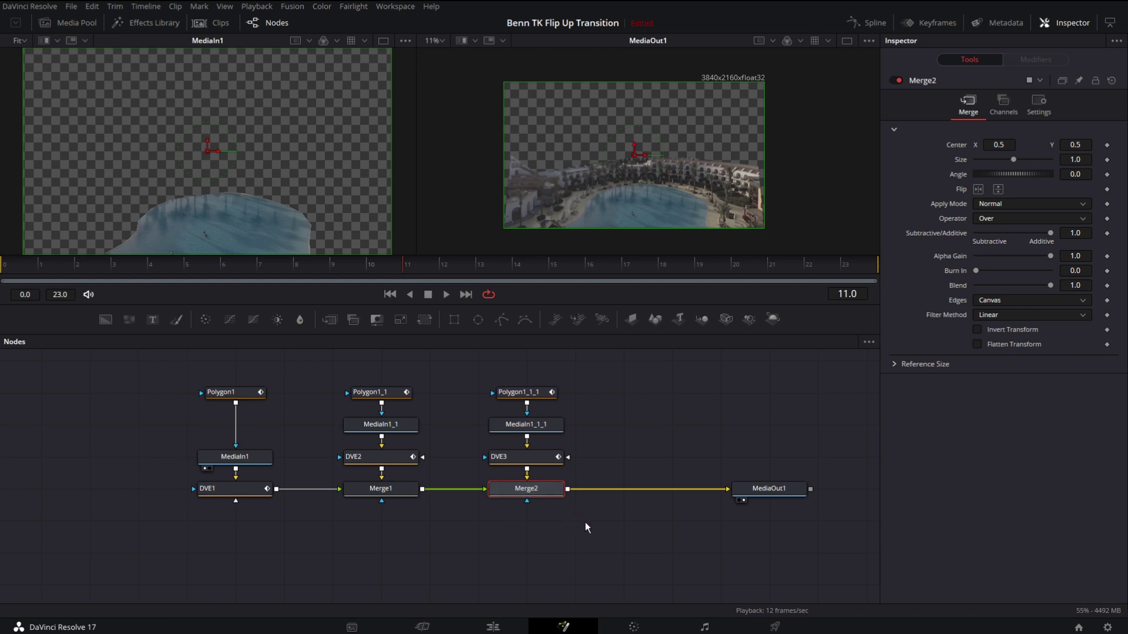
# Step: Add a Camera Shake node after Merge2
pyautogui.hotkey('shift', 'space')
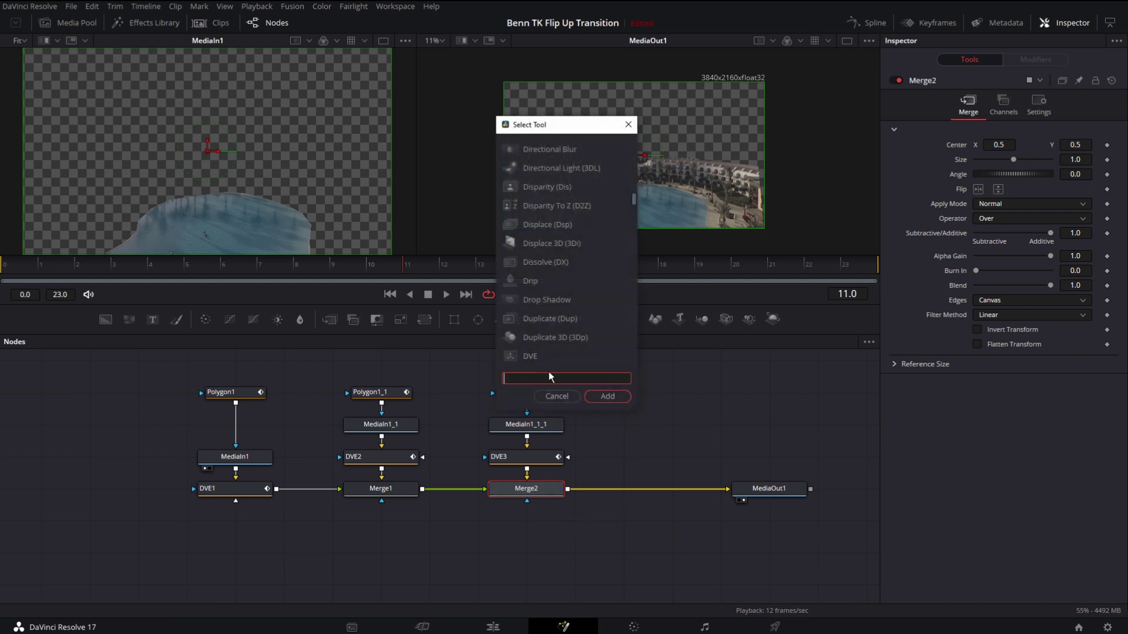
pyautogui.write('camera')
pyautogui.click(561, 168)
pyautogui.click(607, 396)
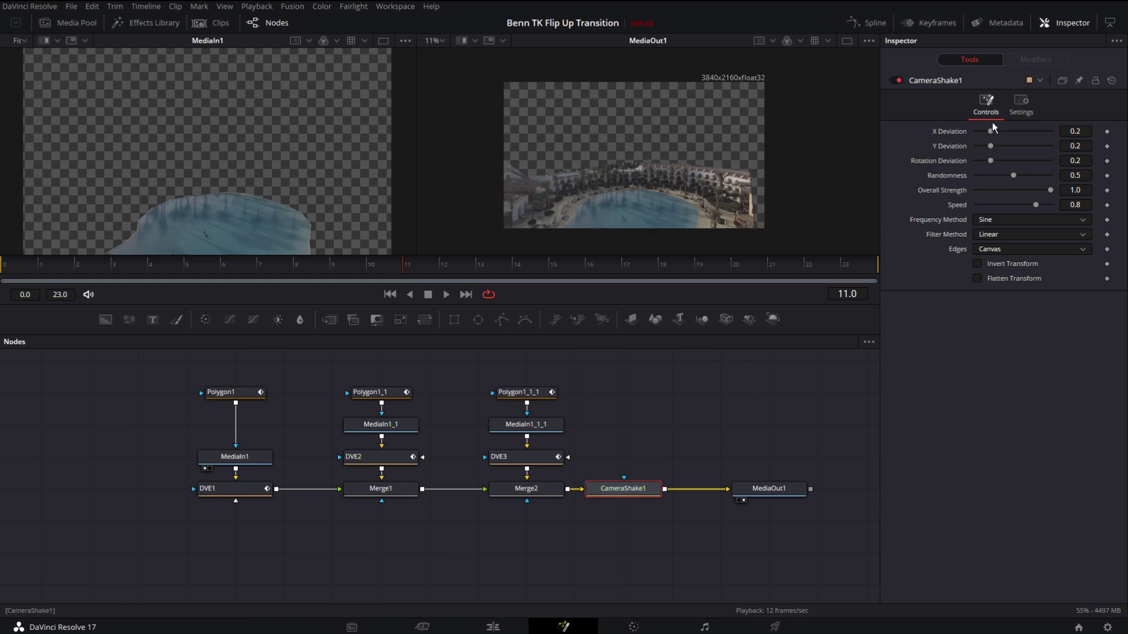
# Step: Lower the shake's X/Y deviation to 0.094 and overall strength to 0.22, then open the Edges options
pyautogui.moveTo(992, 134); pyautogui.dragTo(987, 135)
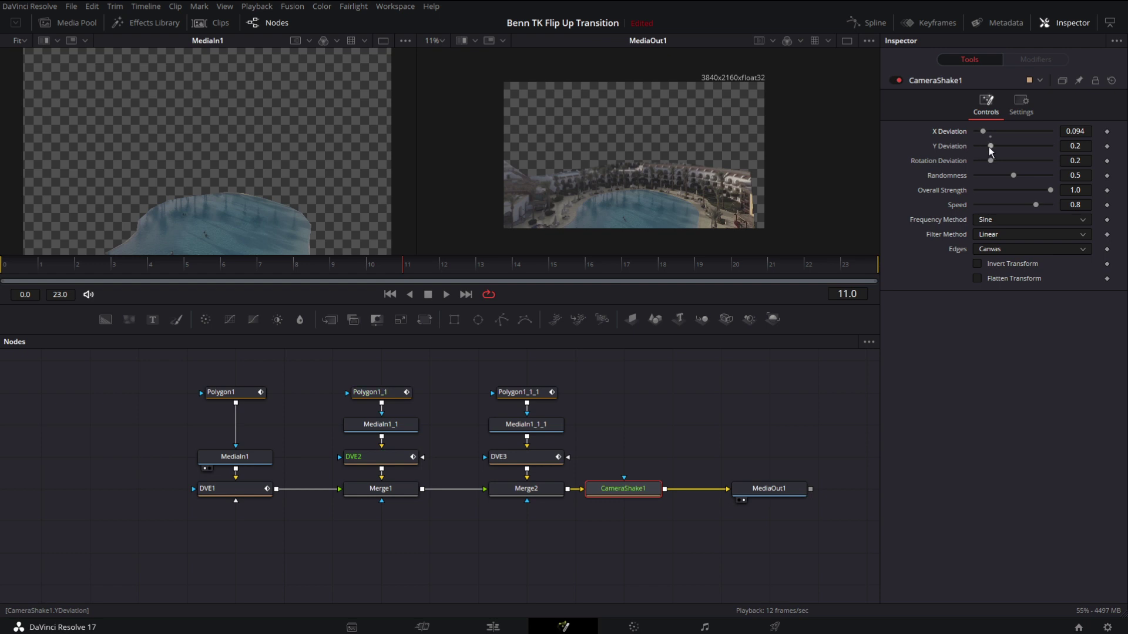
pyautogui.moveTo(989, 146); pyautogui.dragTo(982, 145)
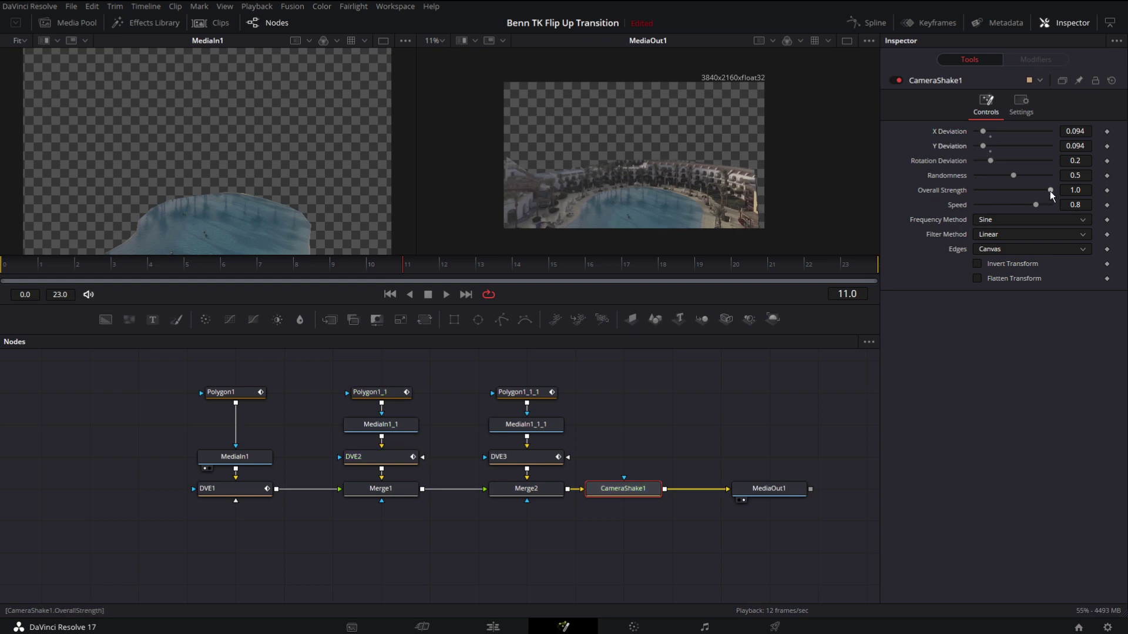
pyautogui.moveTo(1049, 191); pyautogui.dragTo(992, 190)
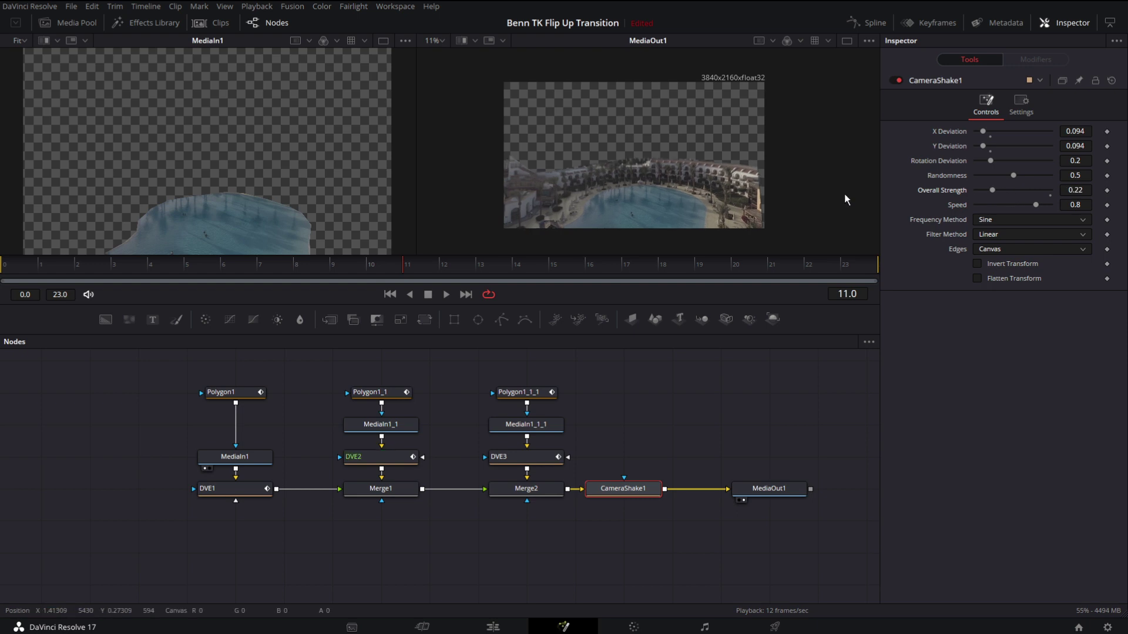
pyautogui.scroll(-2, 993, 248)
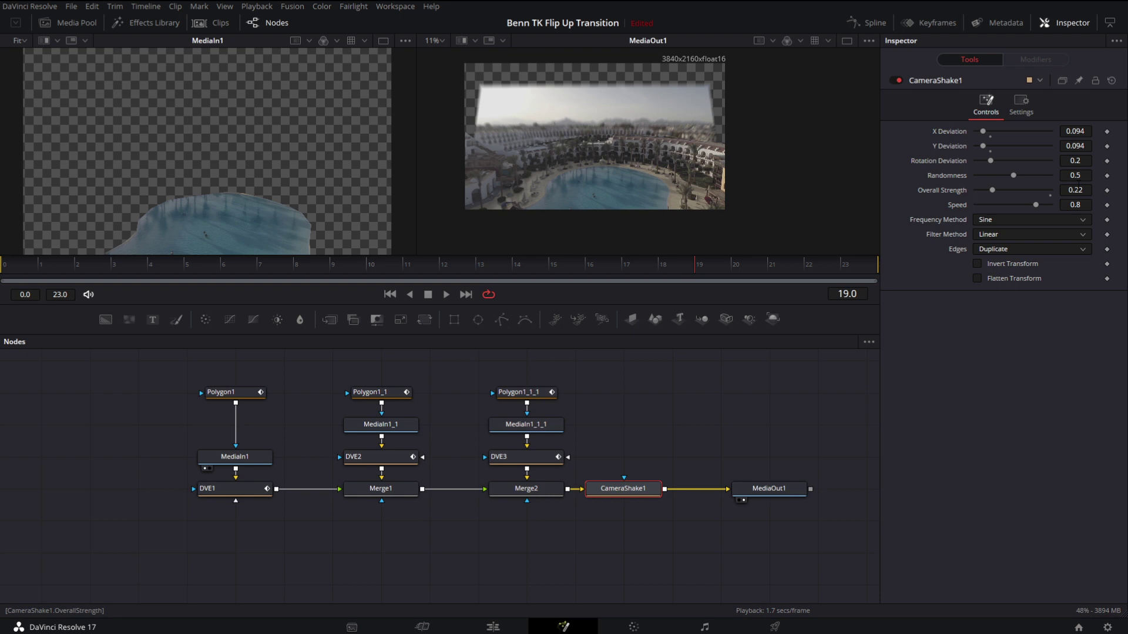
pyautogui.click(996, 248)
# Step: Keep Duplicate edges and return to the Edit page timeline showing Fusion Clip 2
pyautogui.click(988, 288)
pyautogui.click(493, 626)
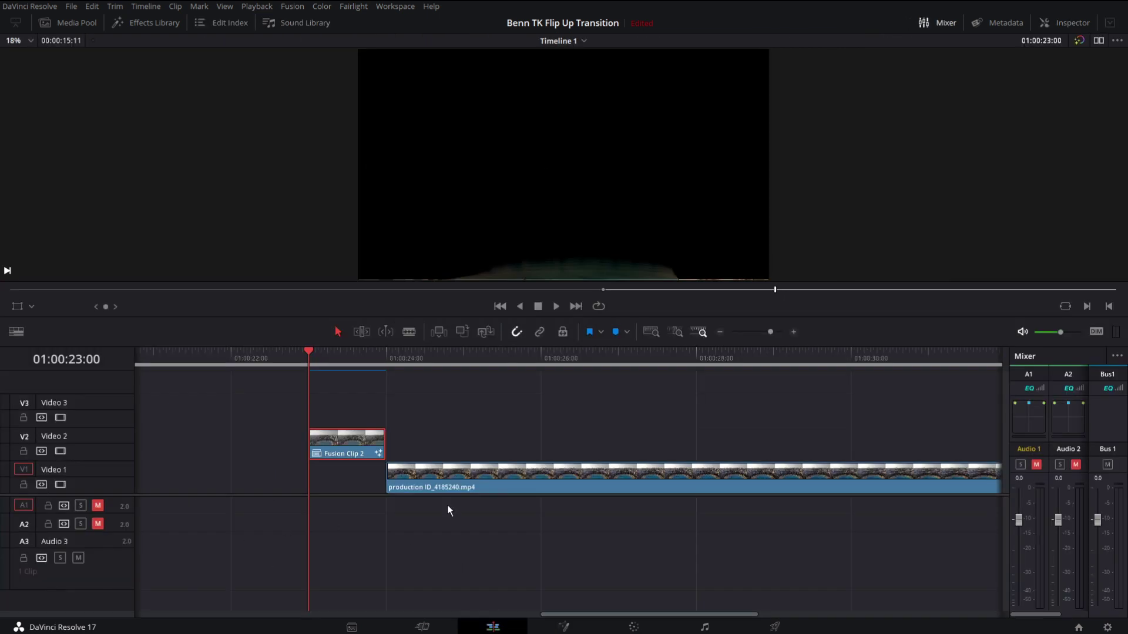